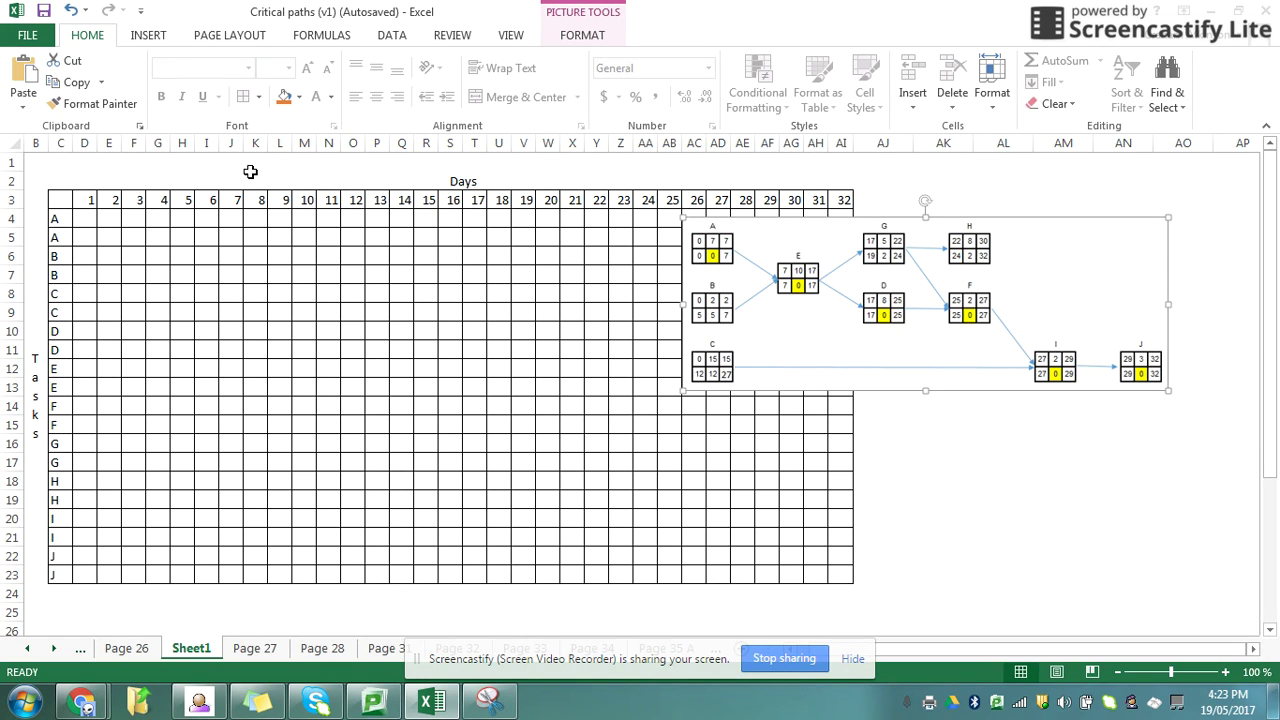
Uncheck Headings on the View tab, then deselect the diagram picture by picking row A's first day cell
click(571, 40)
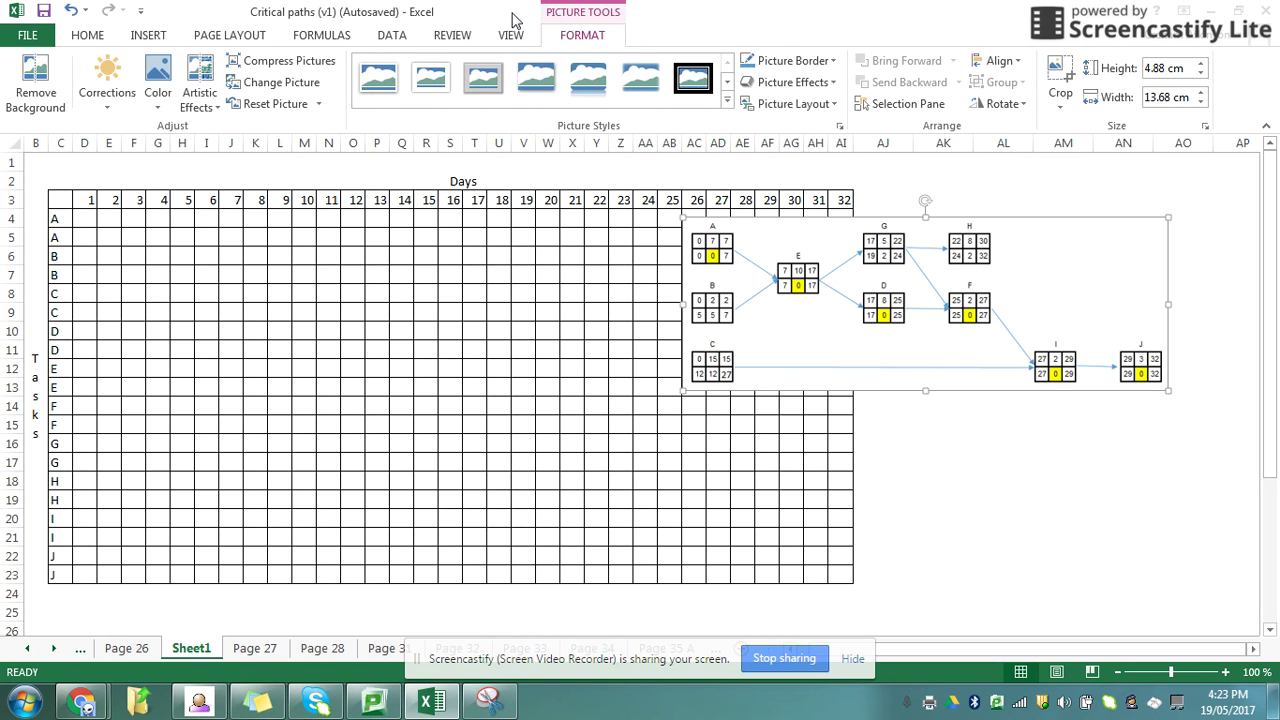
click(511, 35)
click(275, 98)
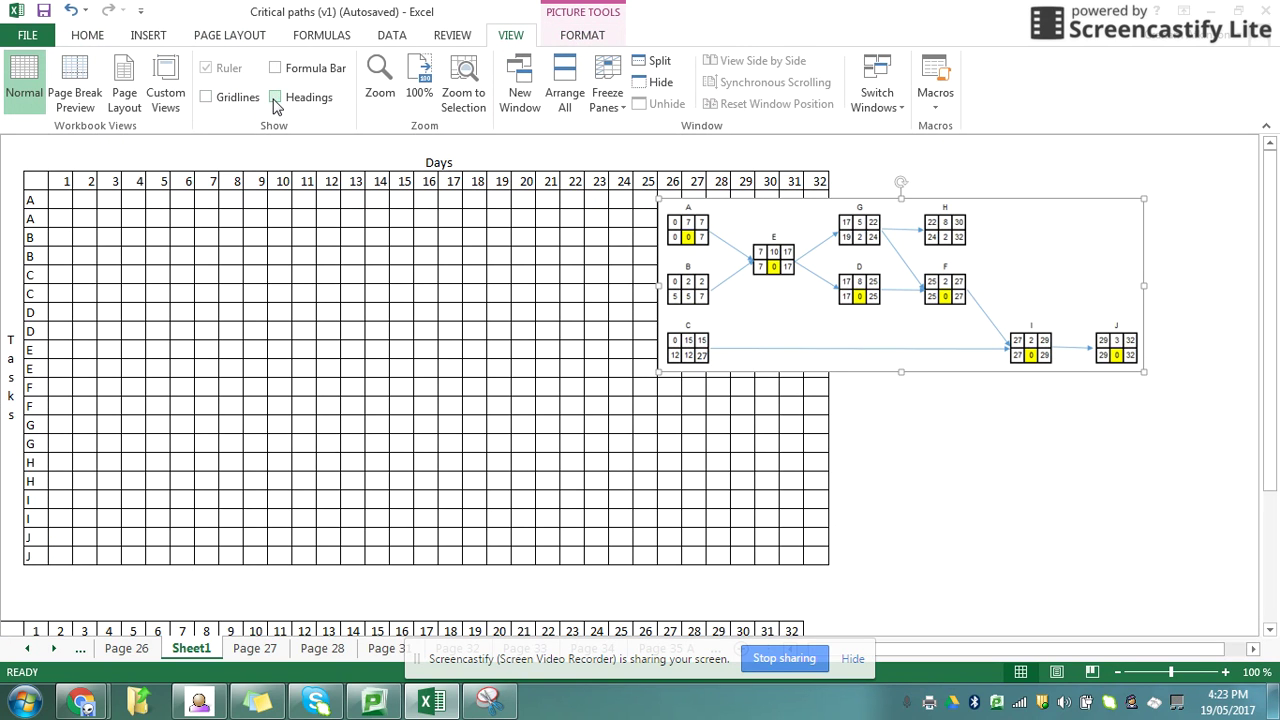
click(64, 212)
click(63, 203)
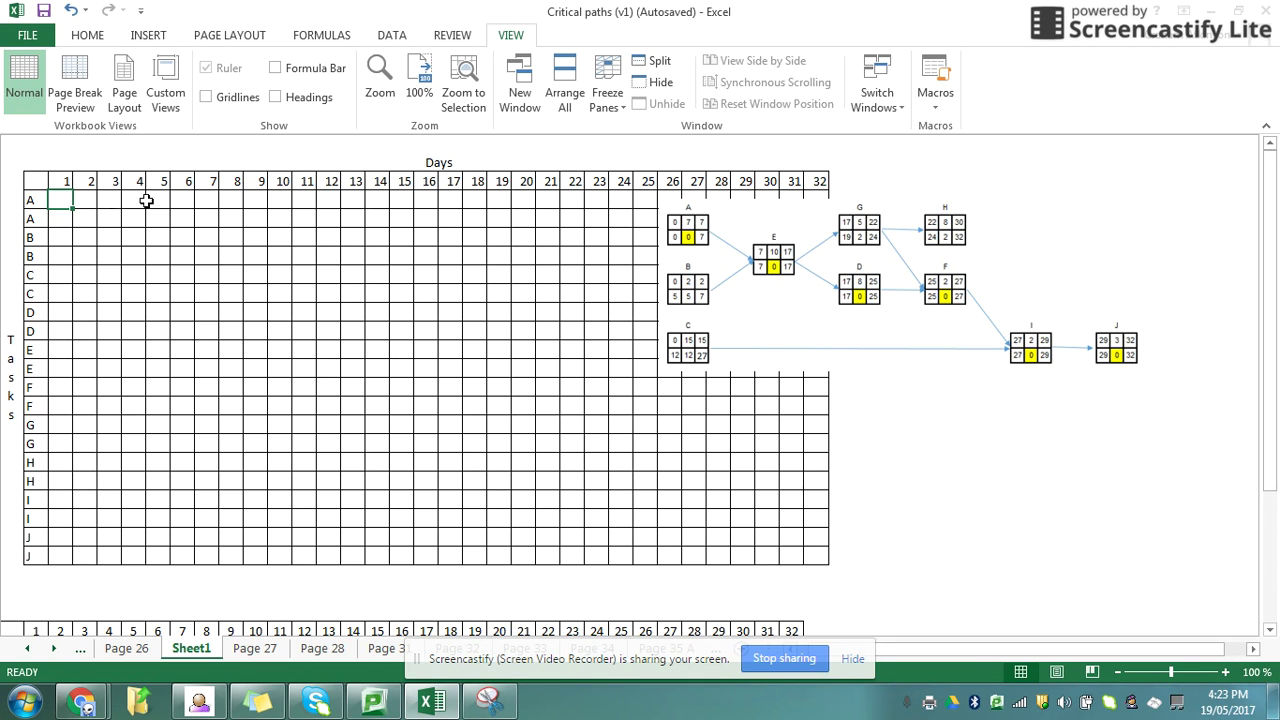
Shade days 1–7 of the first and second A rows red with Fill Color
drag(60, 199, 210, 203)
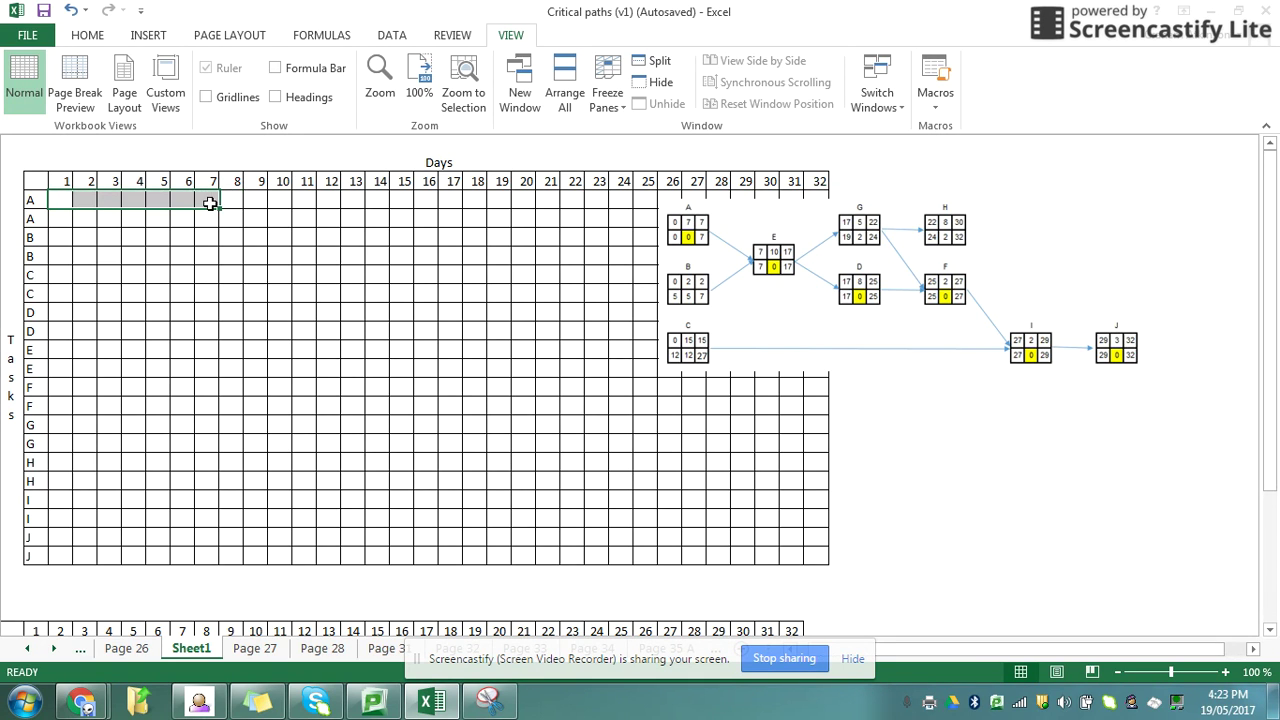
click(87, 35)
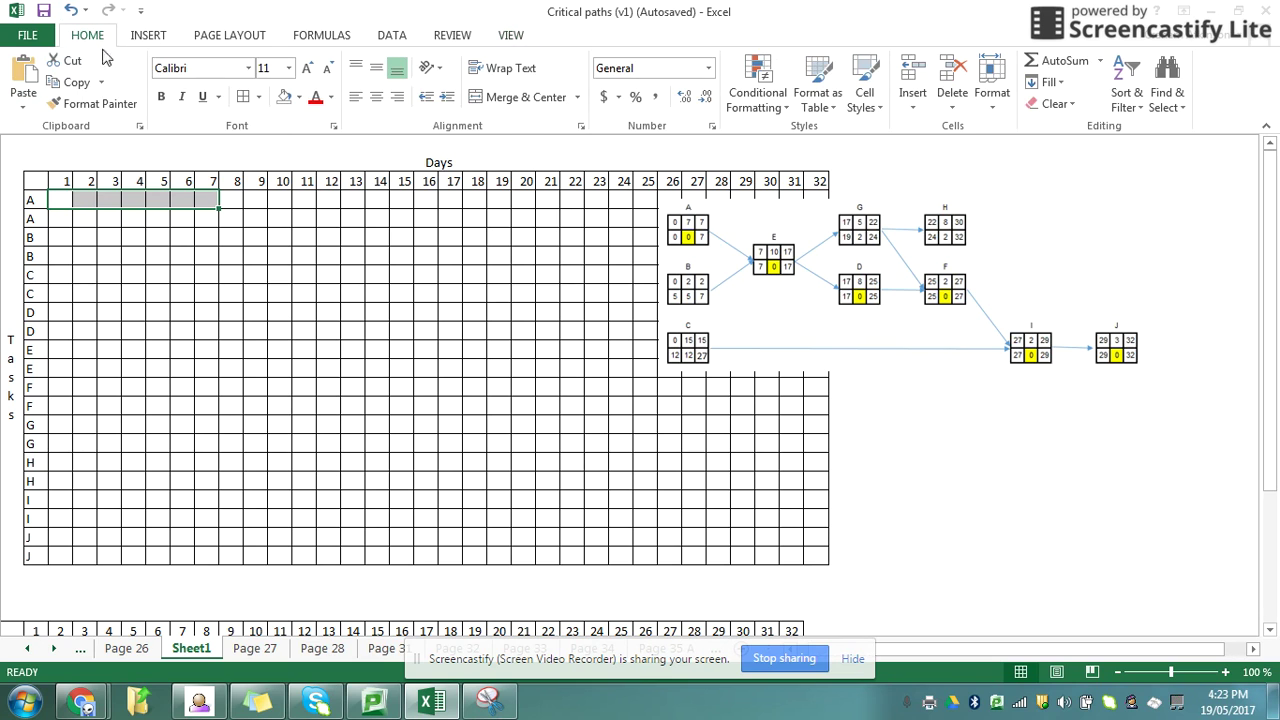
click(298, 97)
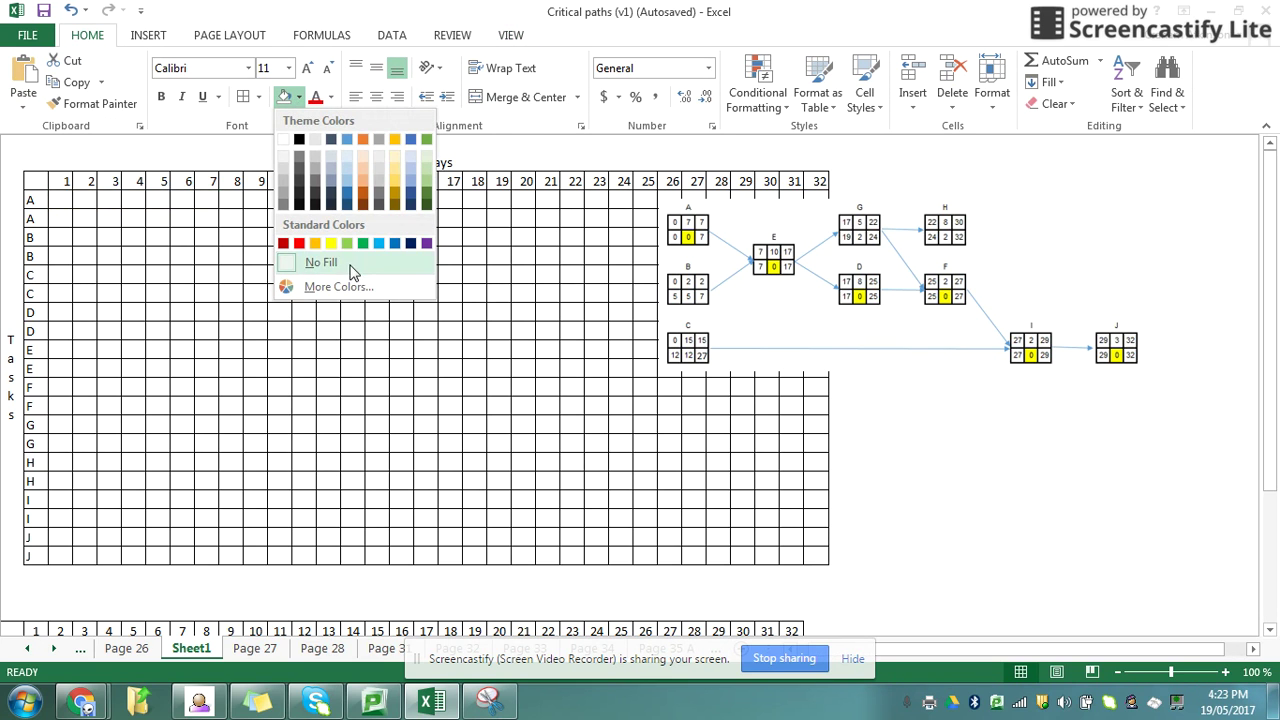
click(299, 243)
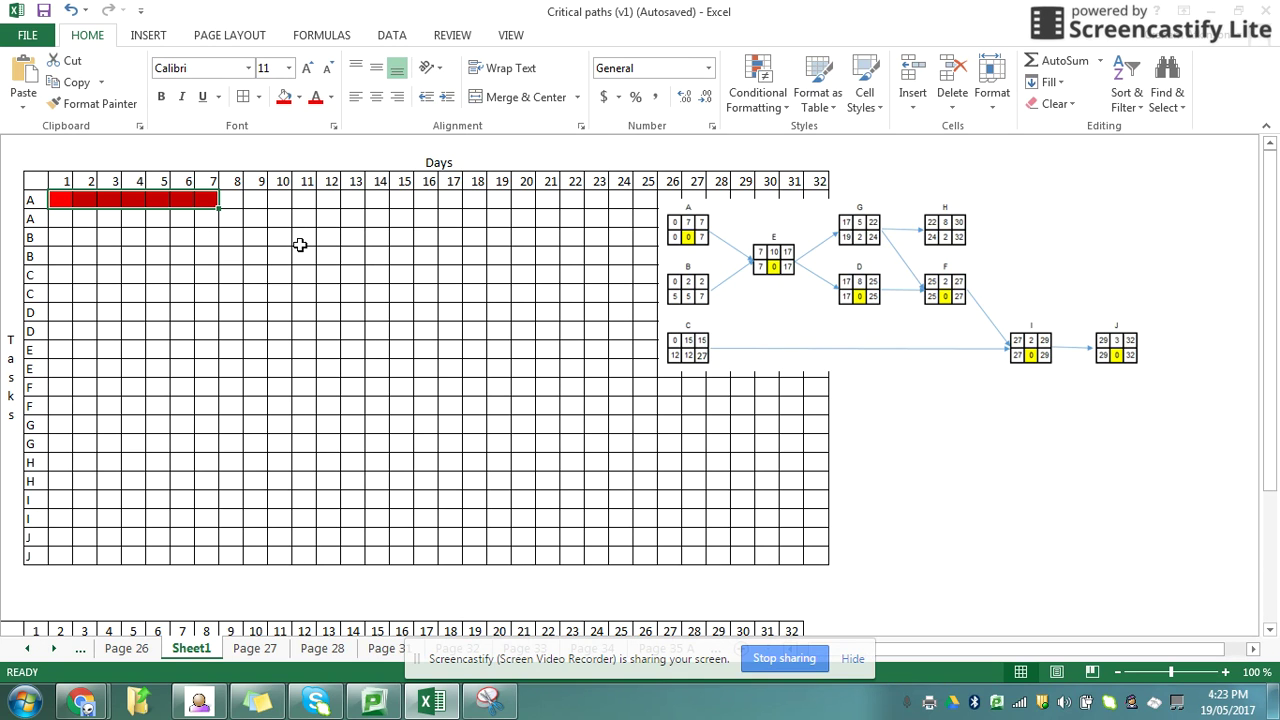
drag(62, 220, 209, 218)
click(298, 97)
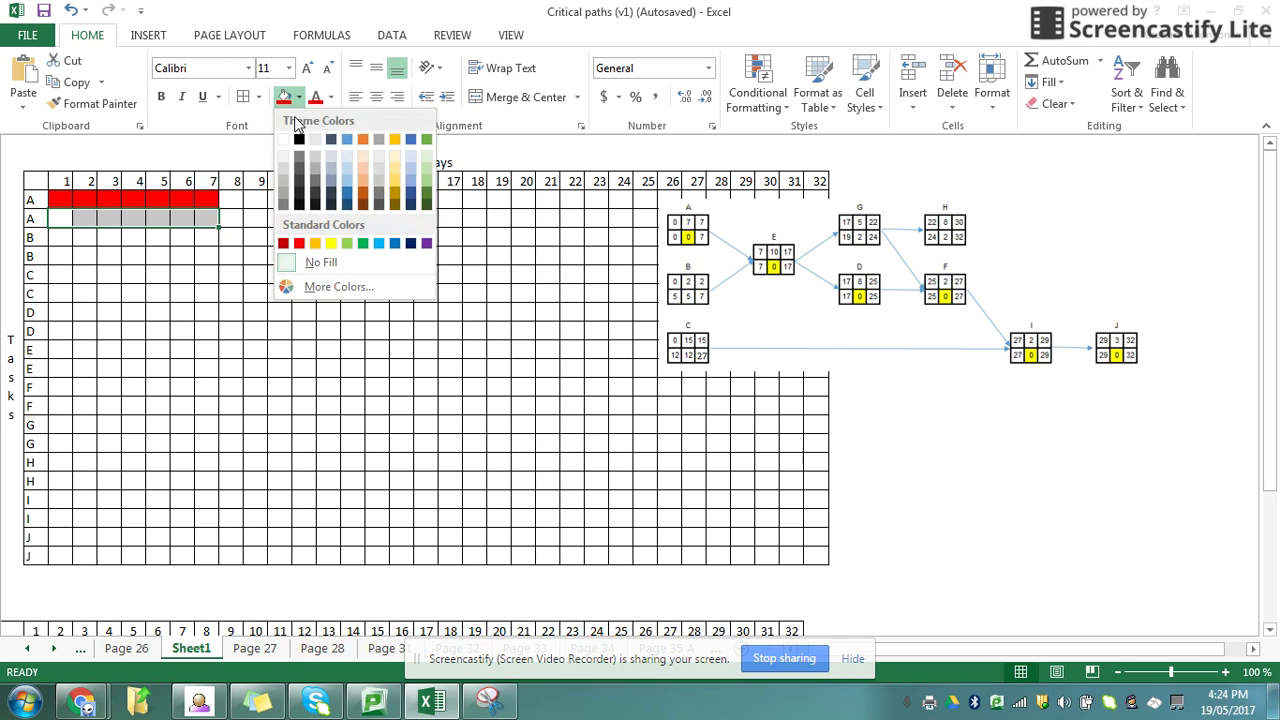
click(299, 243)
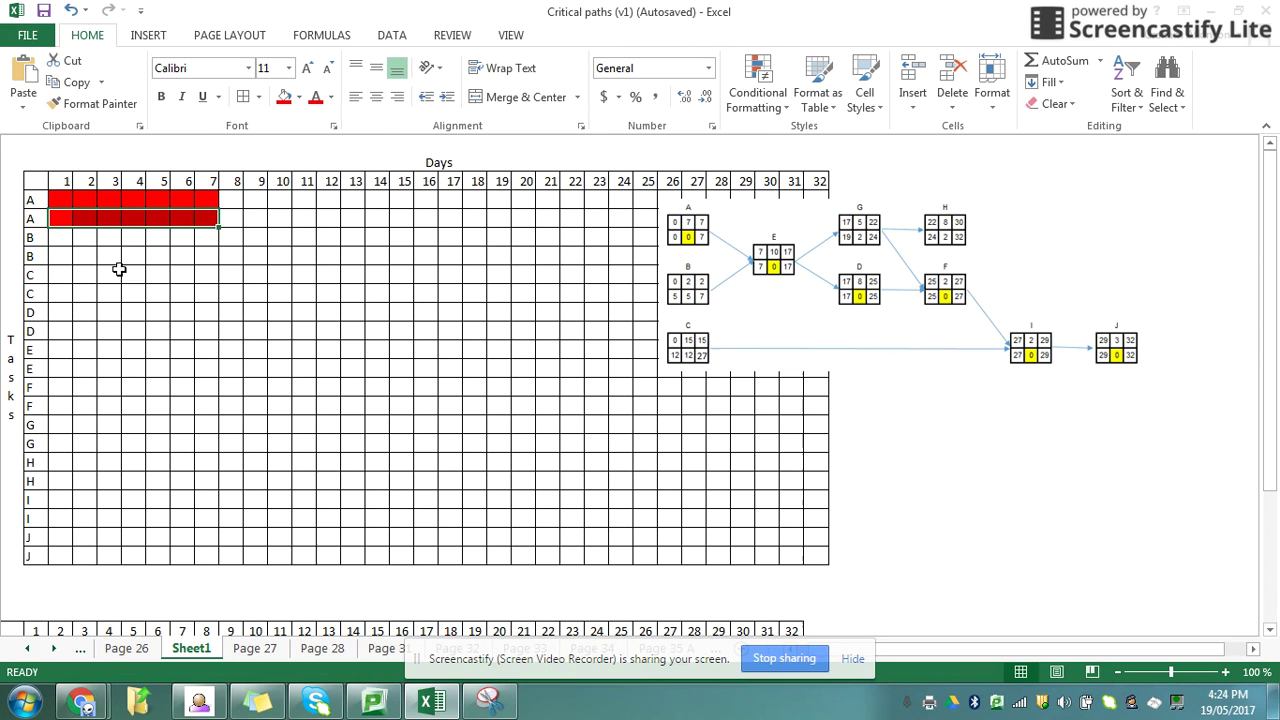
Fill days 1–2 of the first B row yellow
click(71, 238)
drag(71, 238, 94, 240)
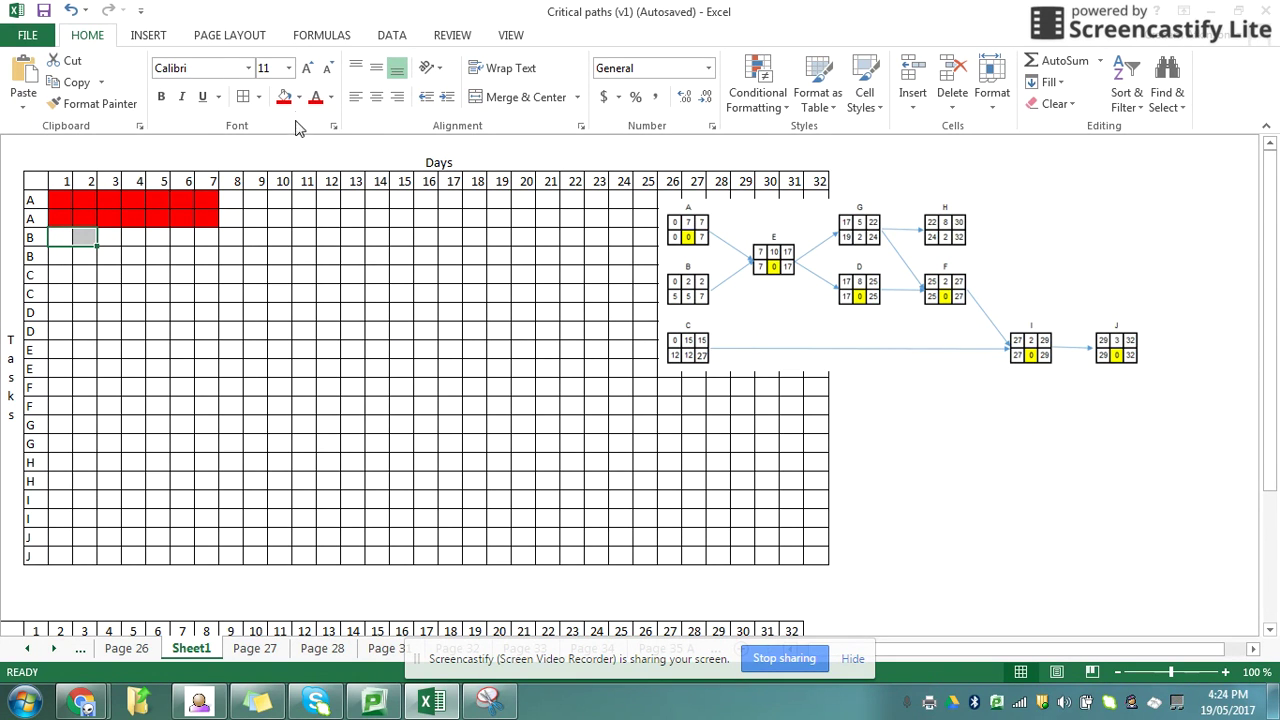
click(299, 97)
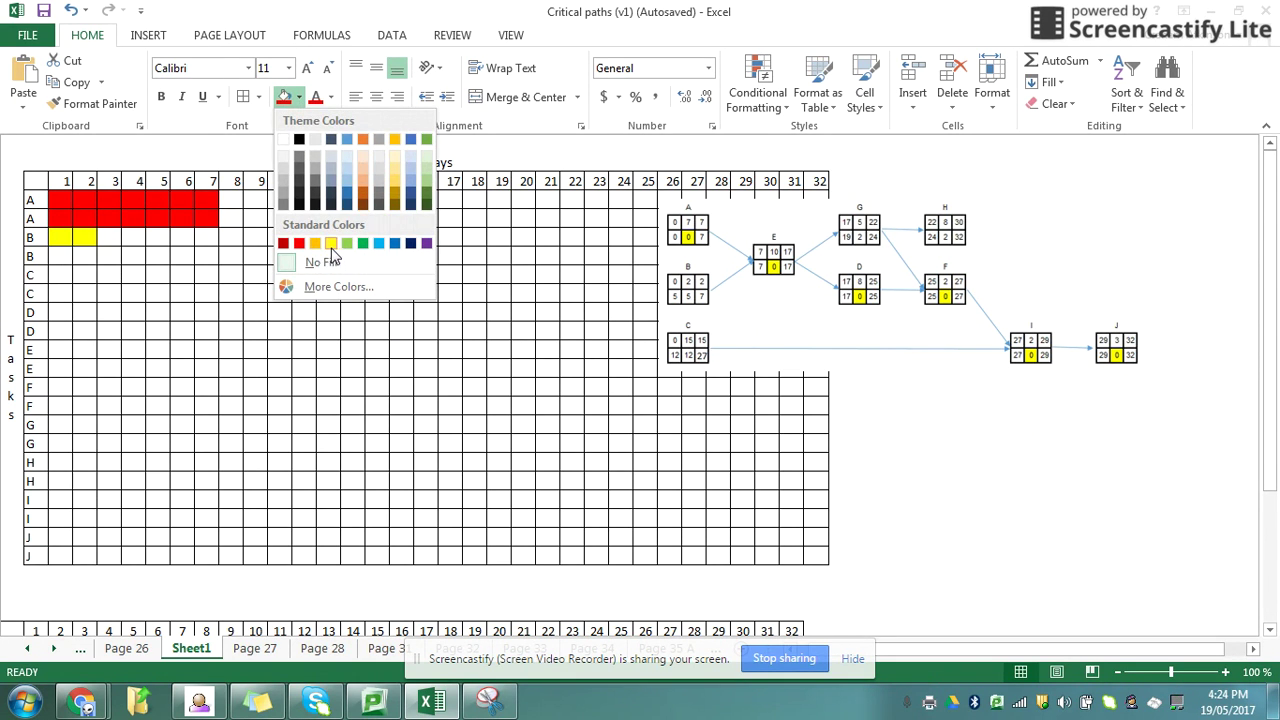
click(331, 243)
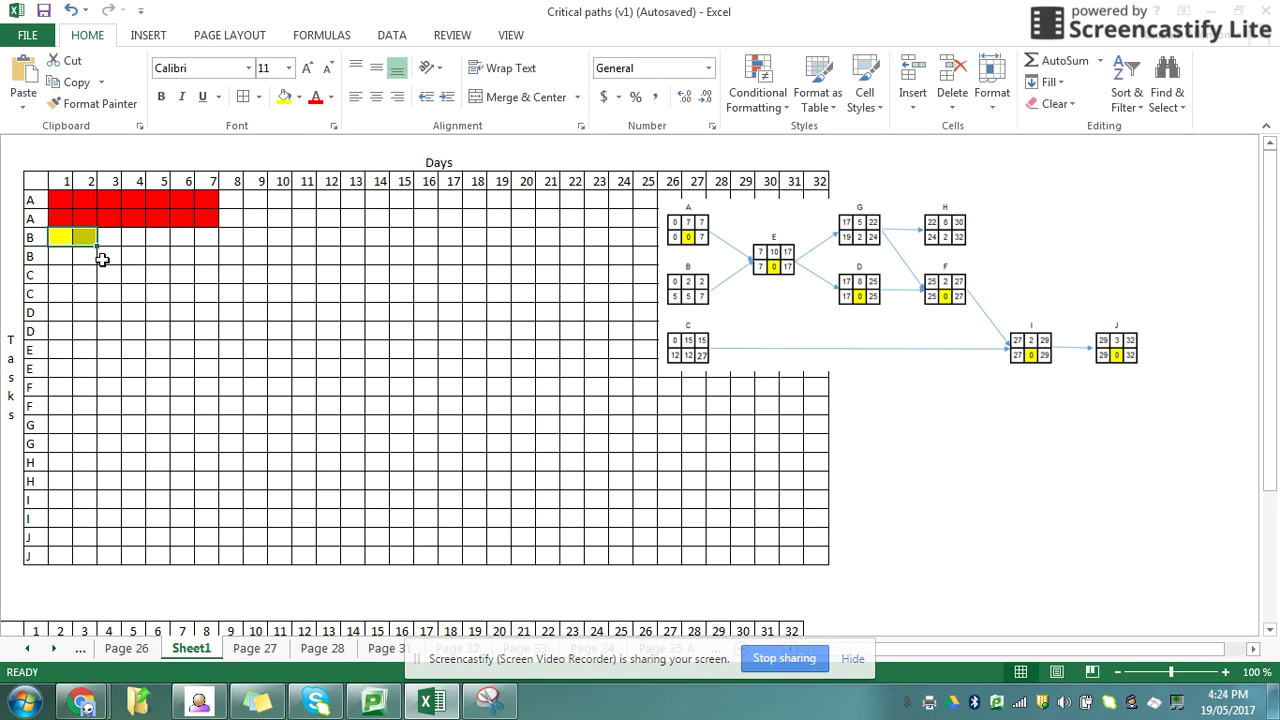
Fill days 6–7 of the second B row light green
drag(158, 259, 196, 259)
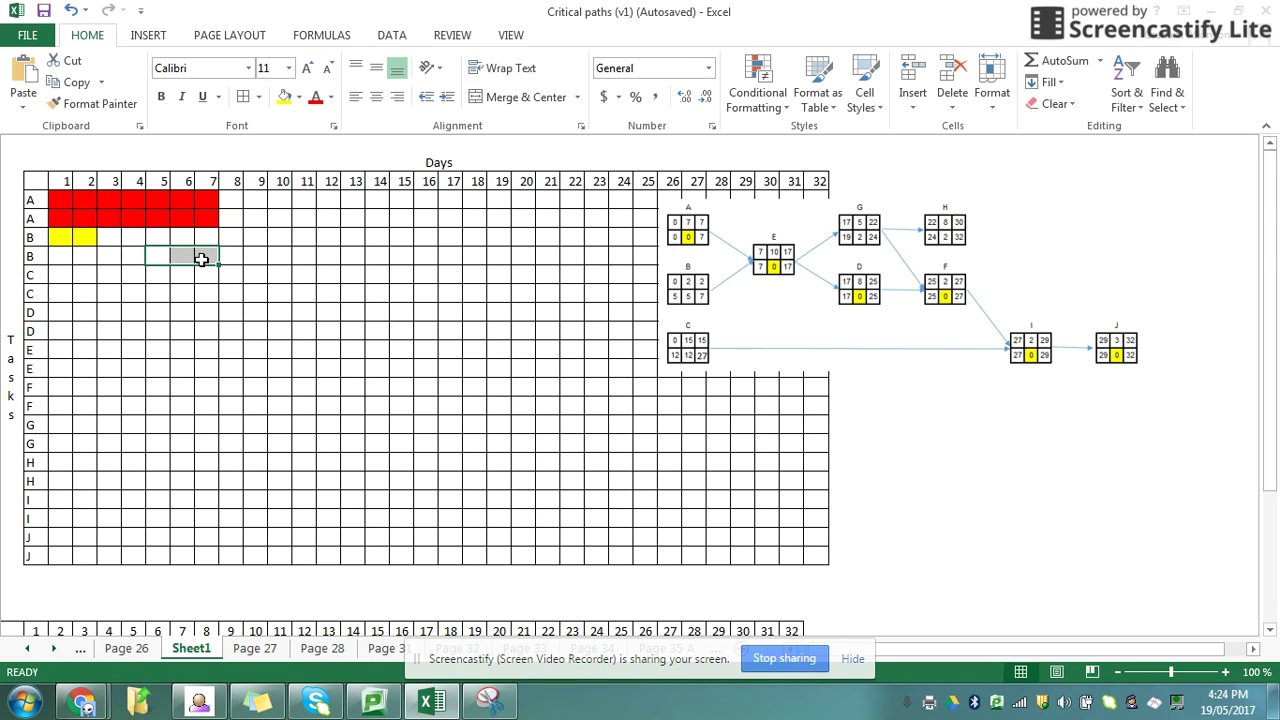
drag(184, 258, 206, 257)
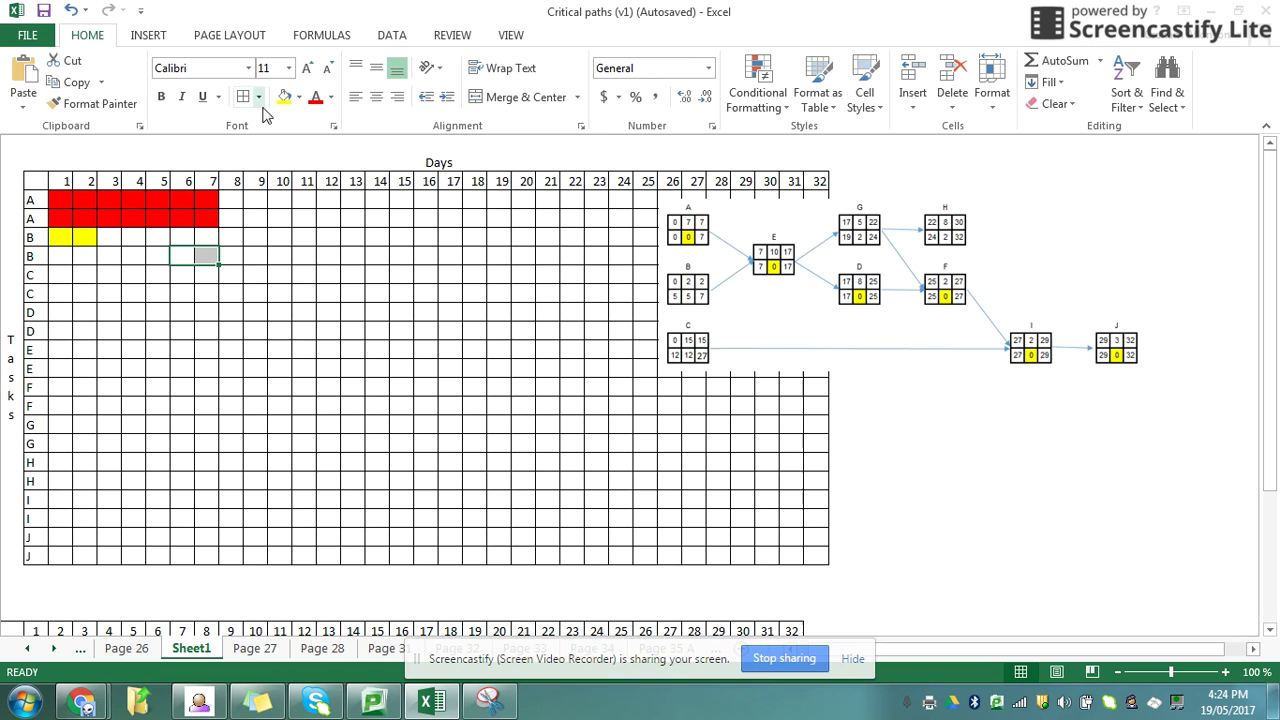
click(298, 98)
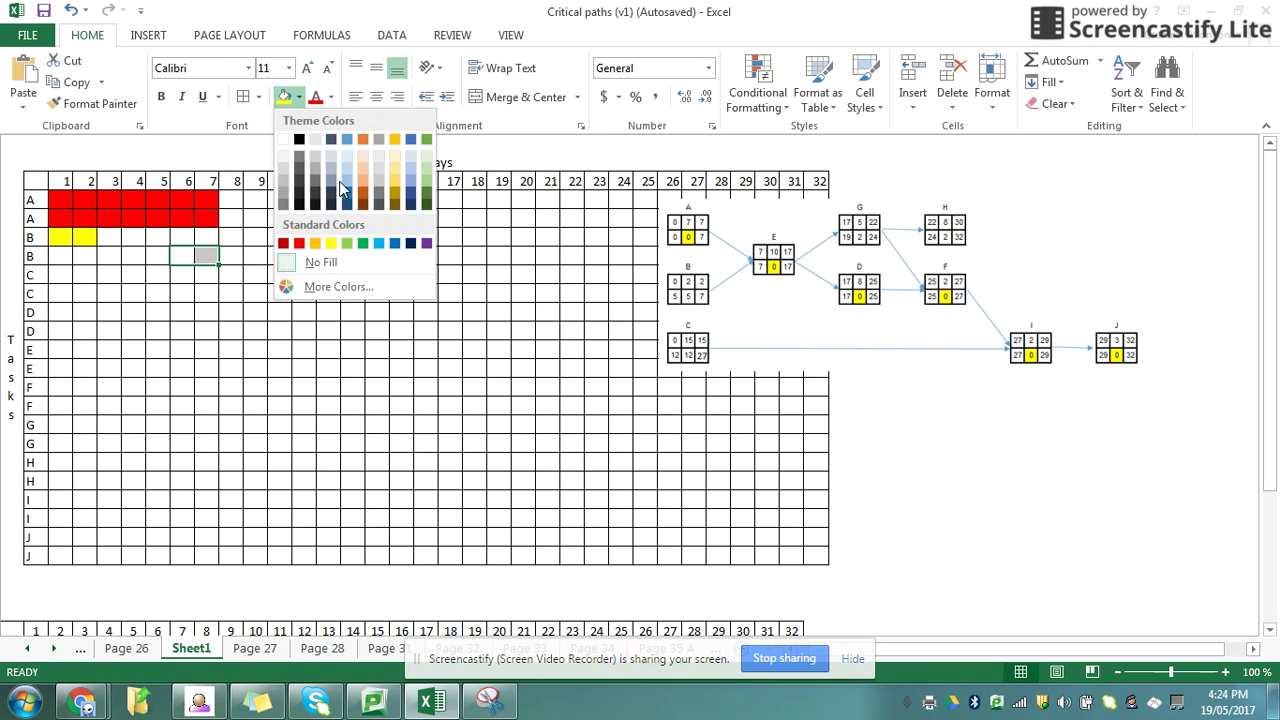
click(350, 243)
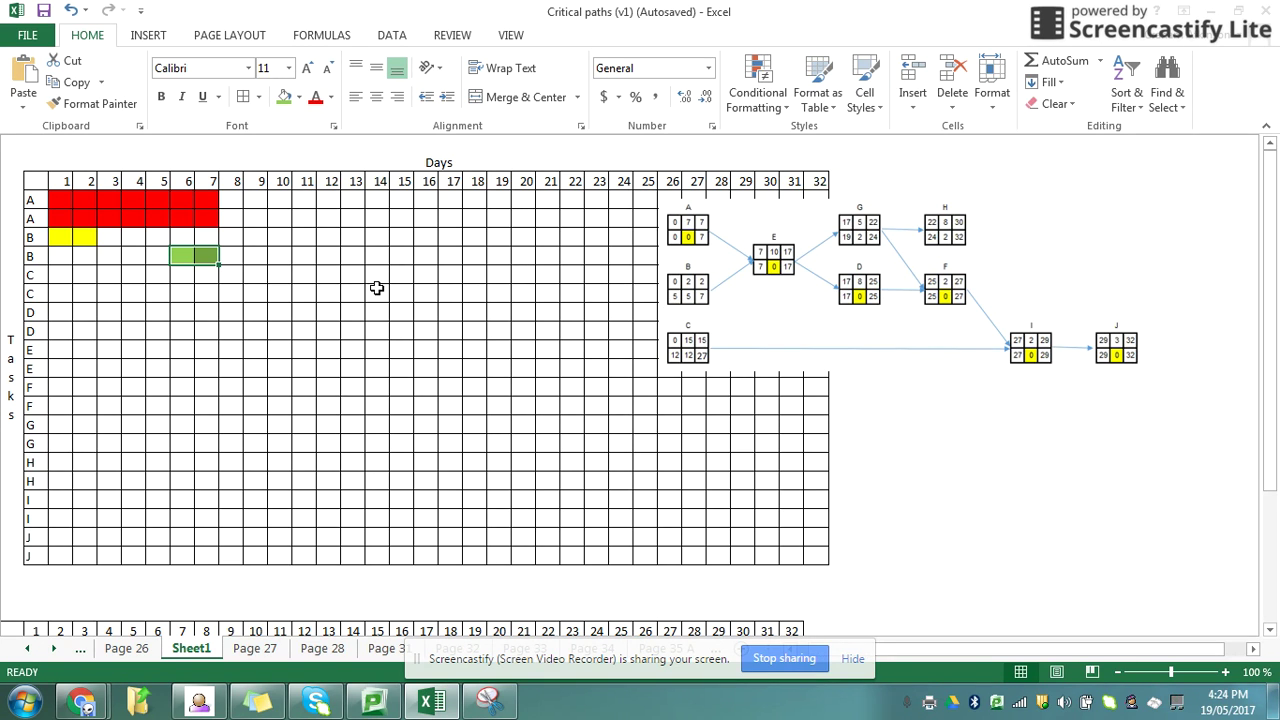
drag(66, 277, 390, 273)
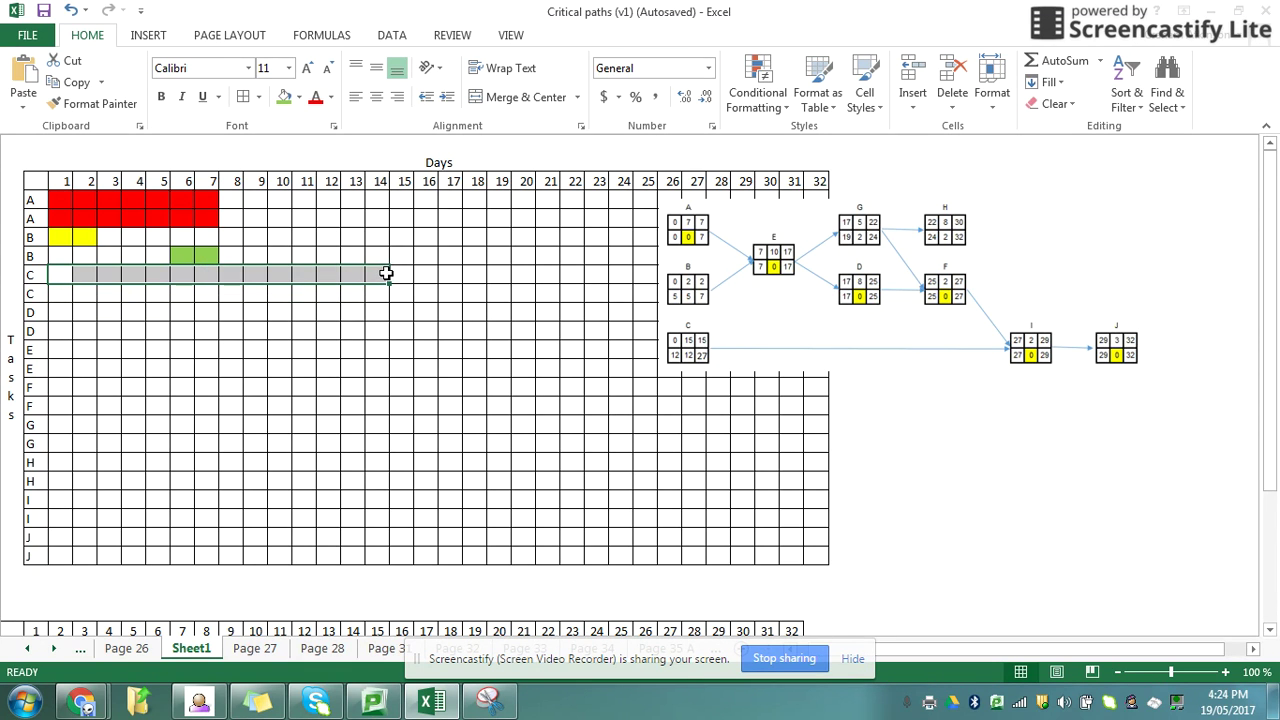
Fill the first C row's days 1–15 yellow and the second C row from day 13 green
click(298, 97)
click(332, 245)
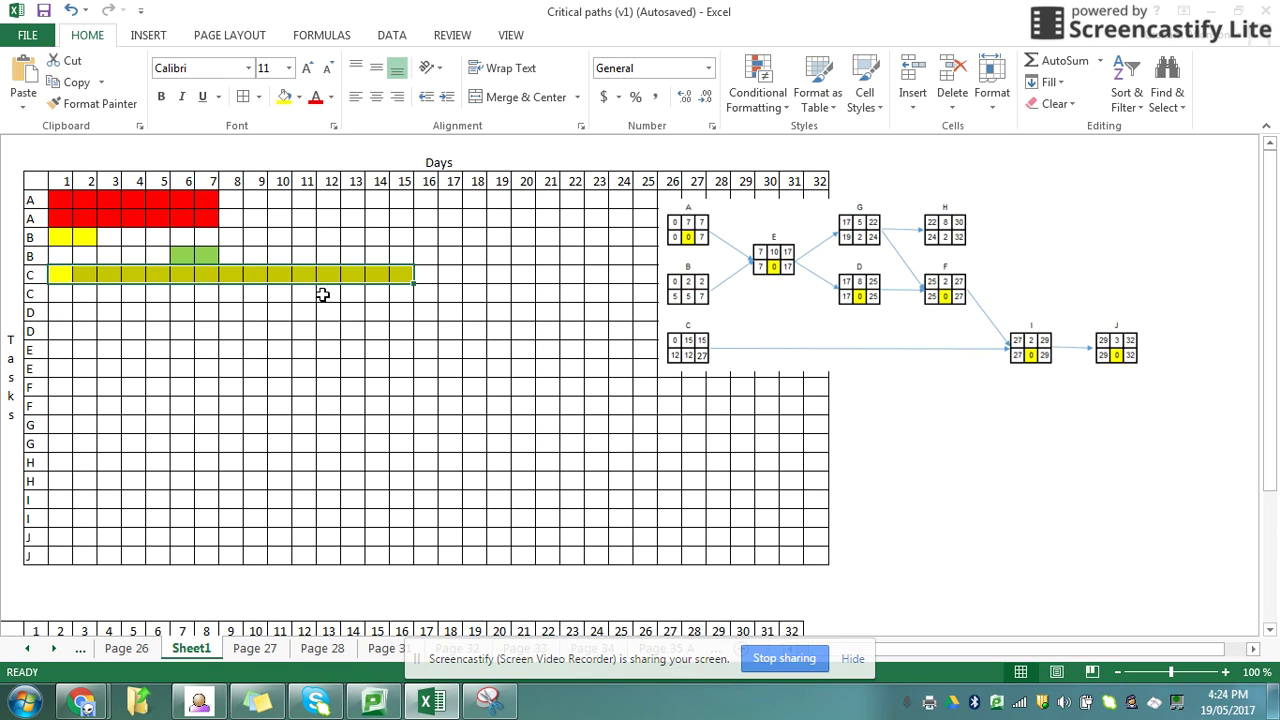
drag(354, 295, 708, 295)
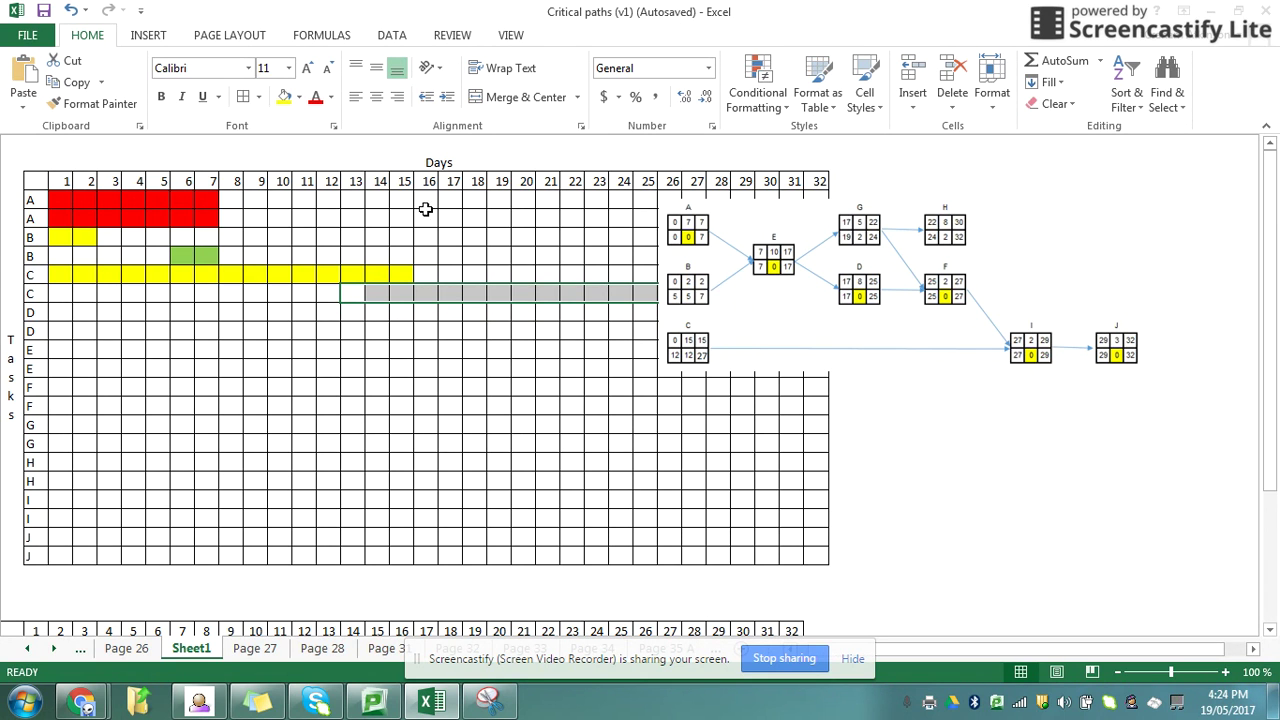
click(299, 97)
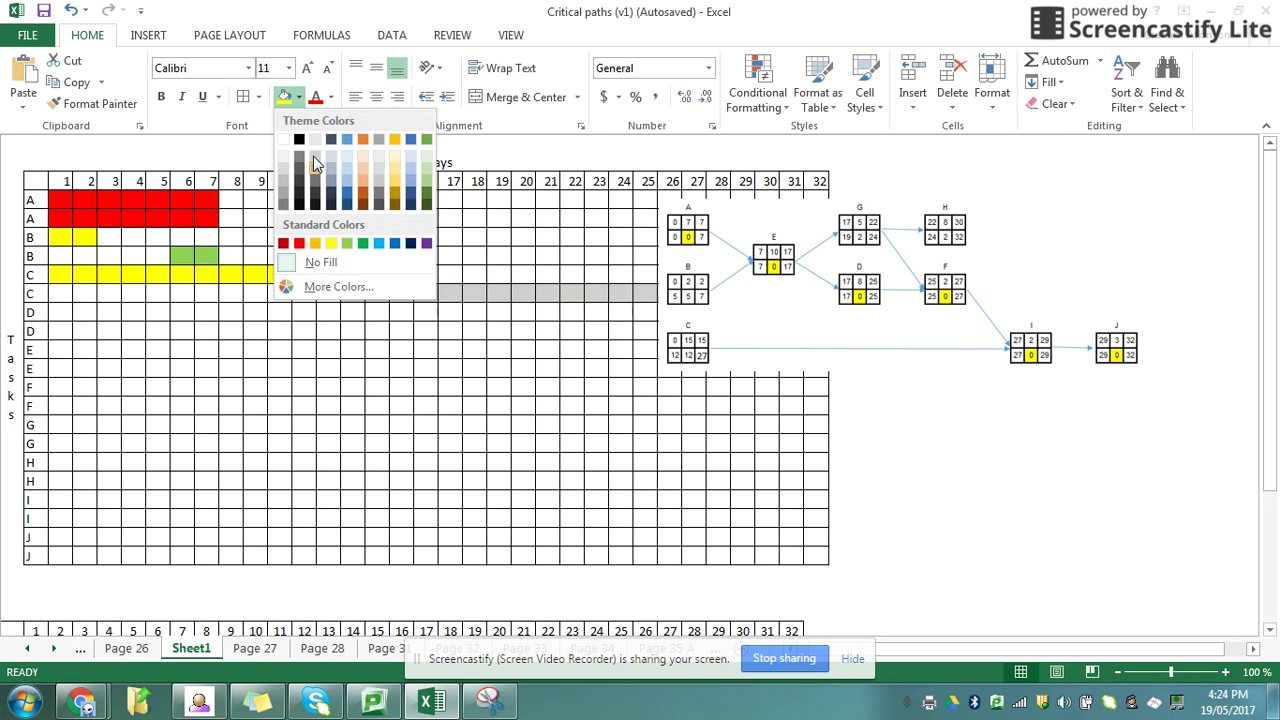
click(347, 245)
Set day 28 of the second C row to No Fill, moving the diagram aside temporarily
drag(786, 252, 941, 224)
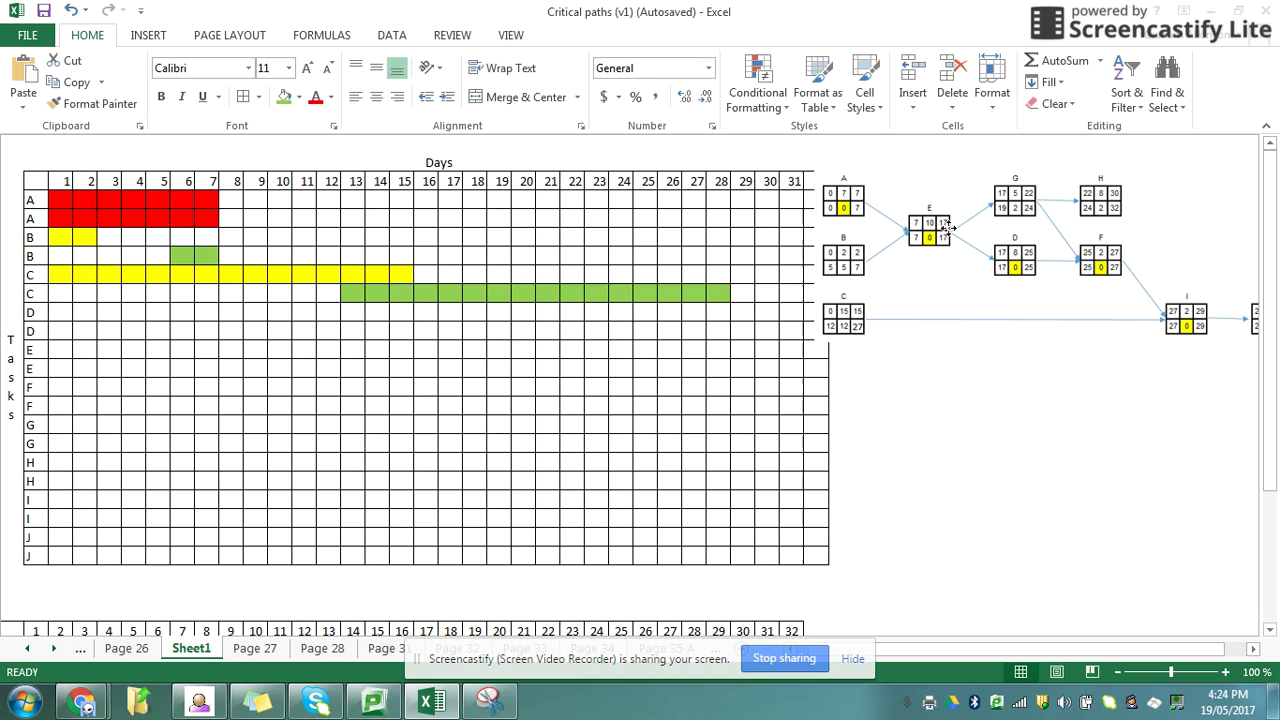
click(716, 293)
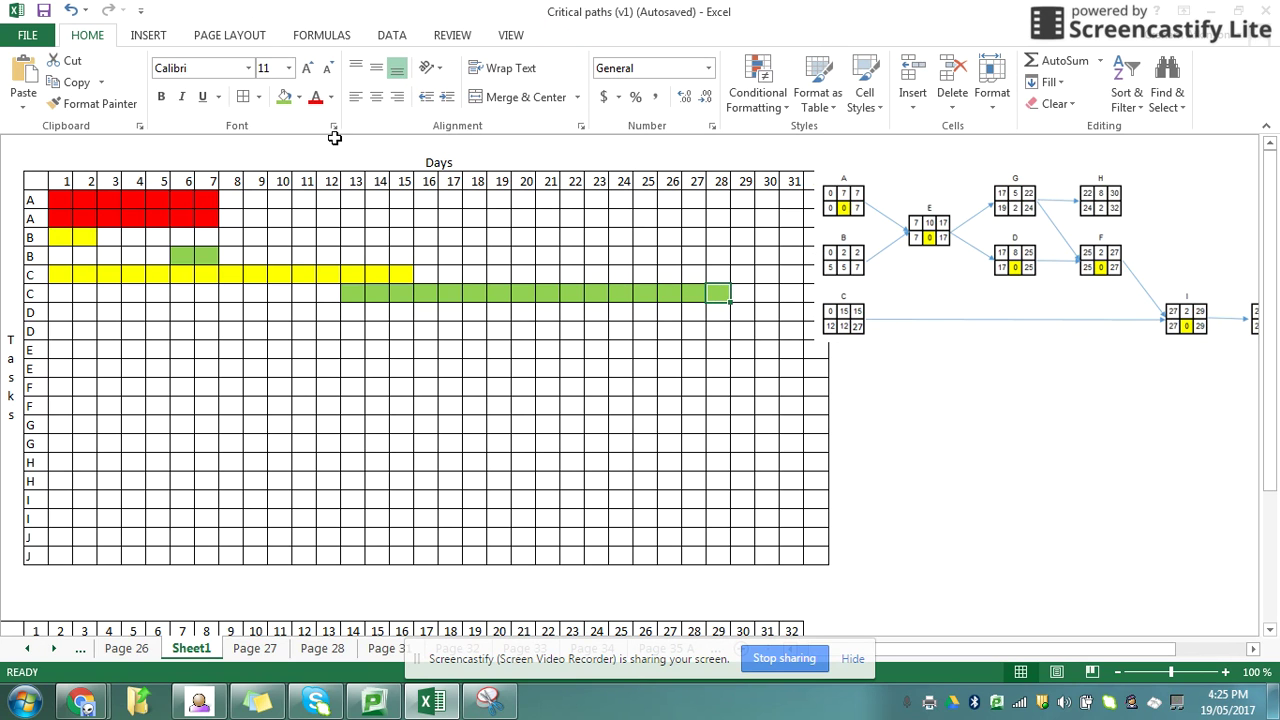
click(299, 97)
click(314, 259)
drag(999, 258, 823, 280)
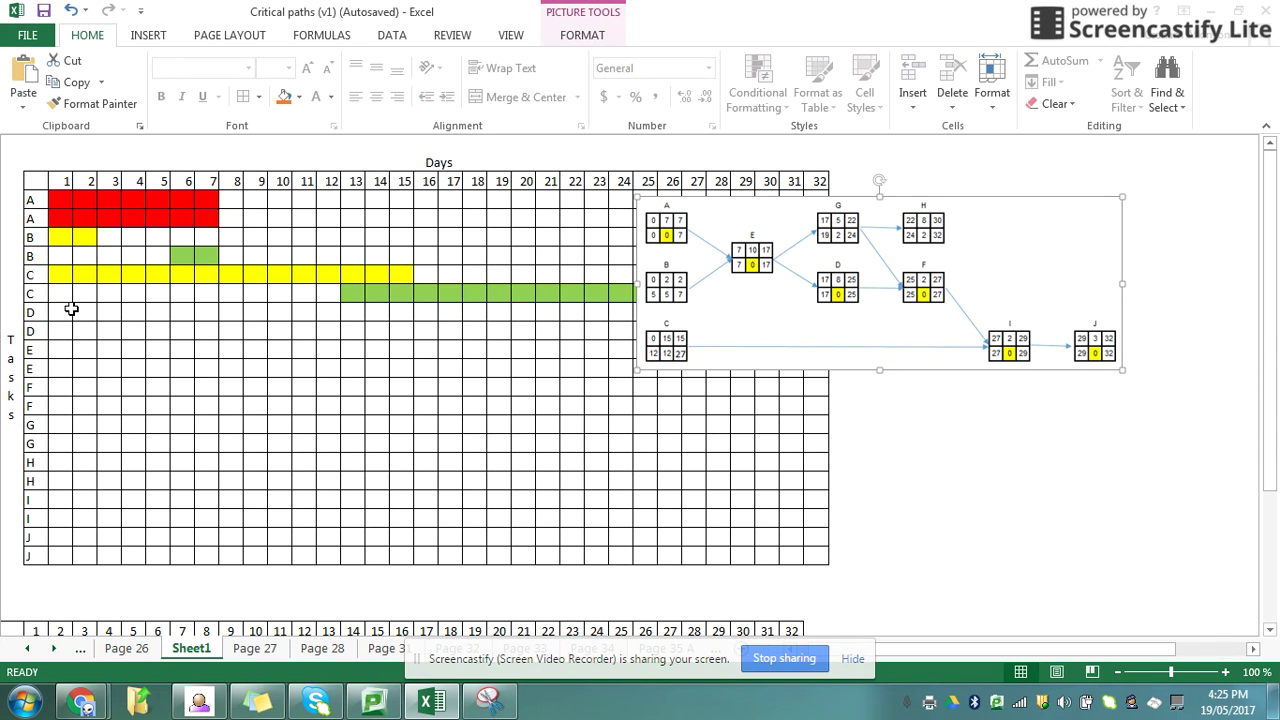
Fill both D rows red over days 18–25, replacing an initial yellow fill
drag(856, 298, 985, 281)
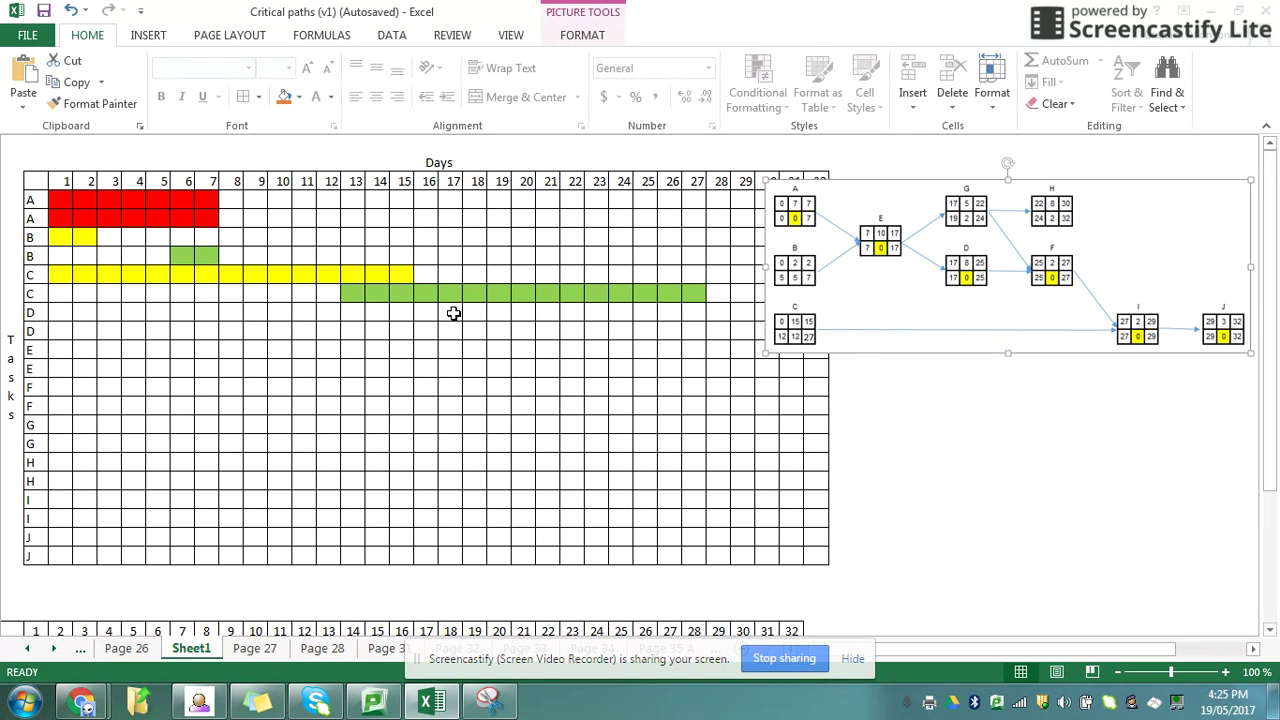
drag(474, 315, 647, 310)
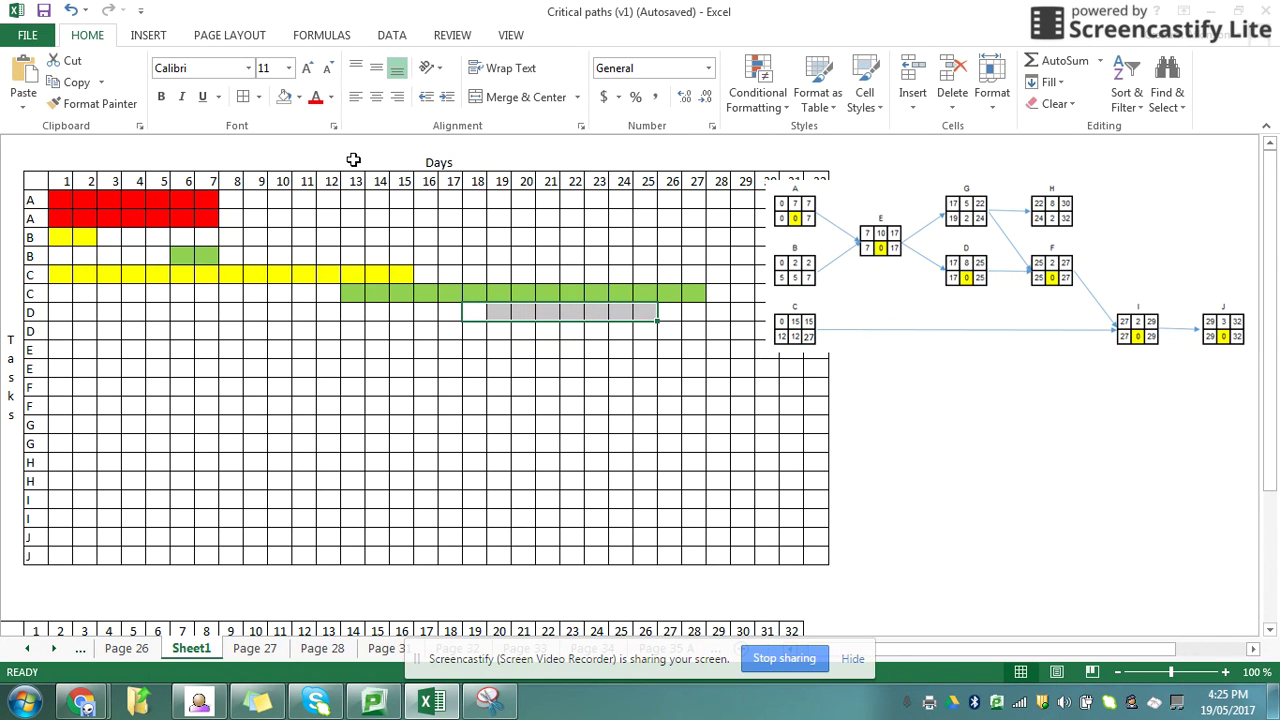
click(298, 97)
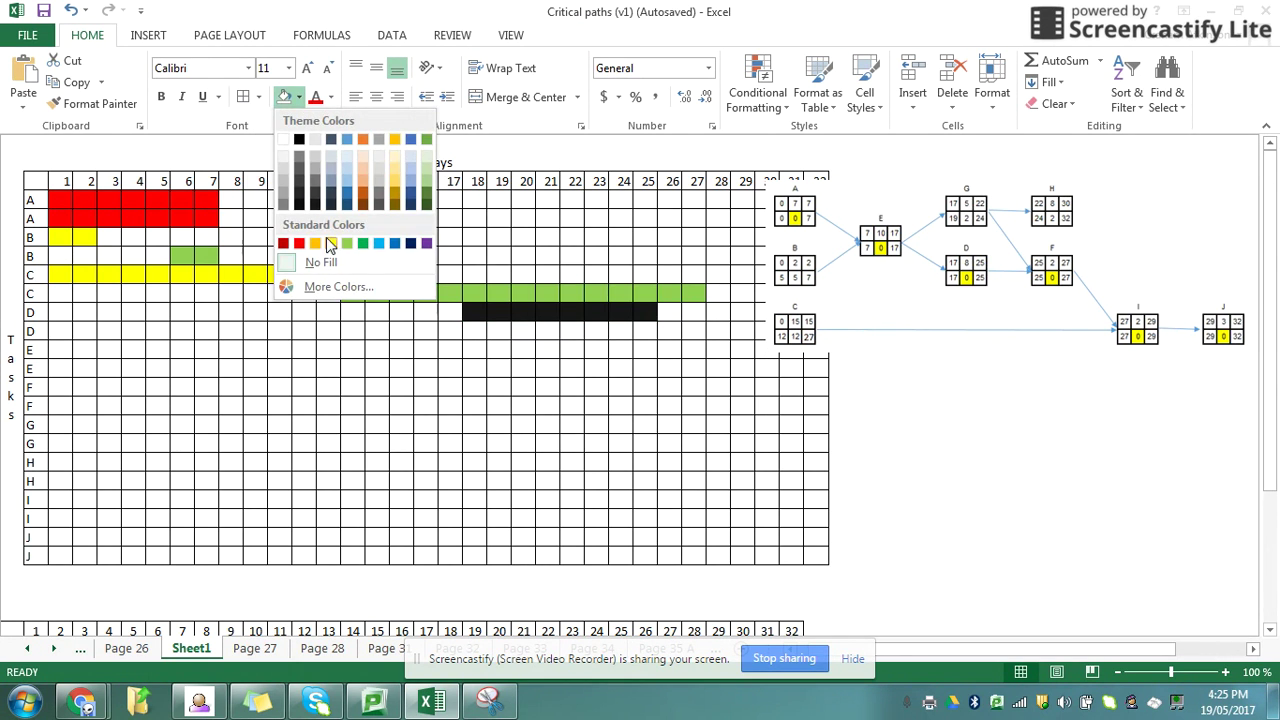
click(331, 243)
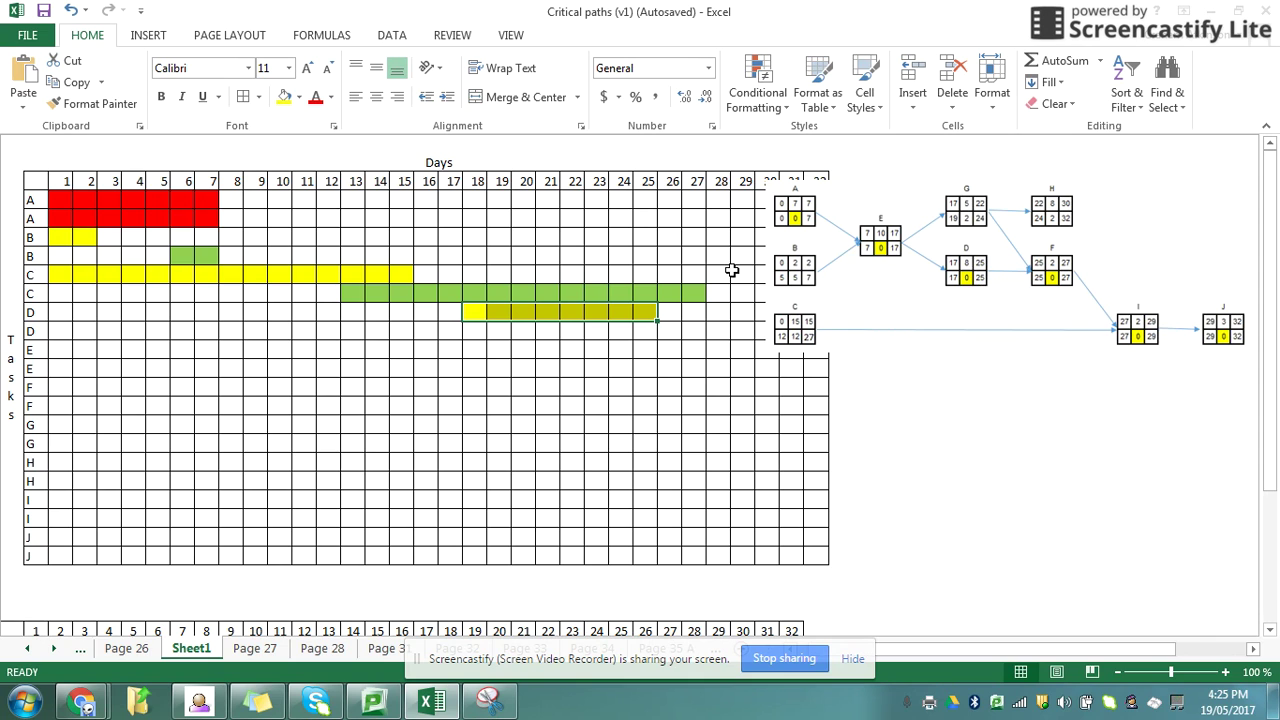
click(298, 97)
click(299, 243)
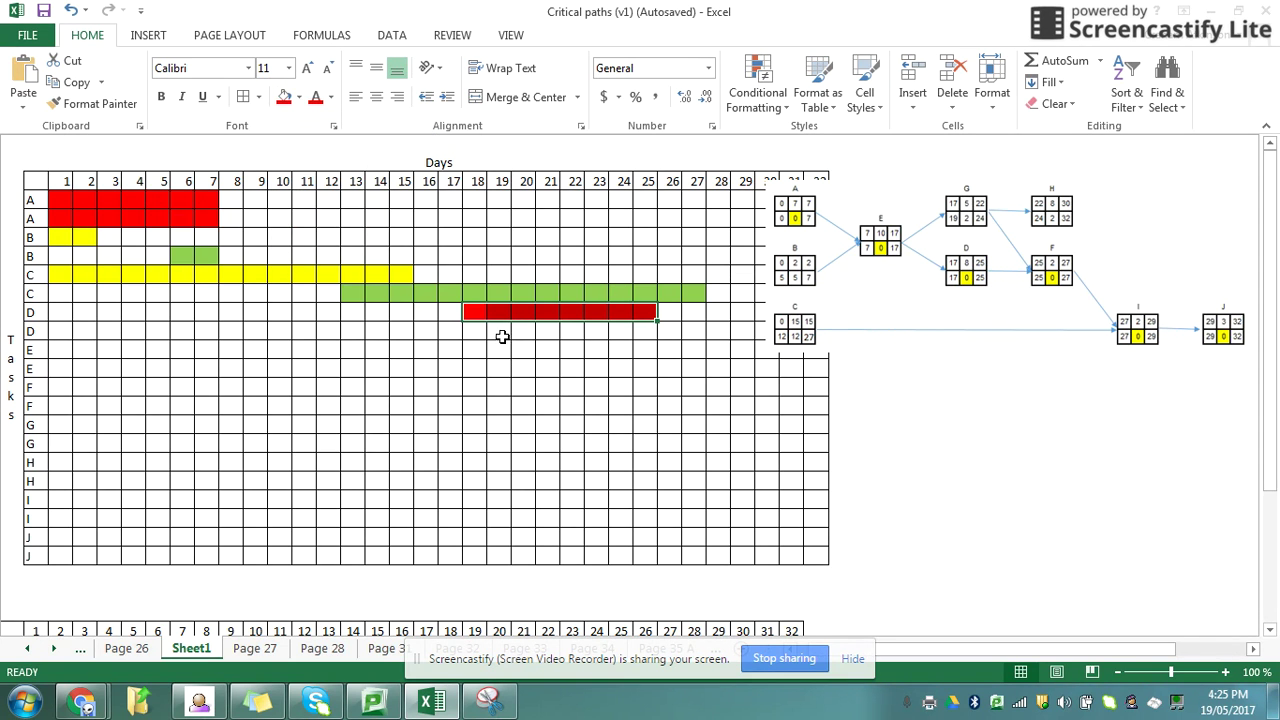
drag(477, 332, 640, 334)
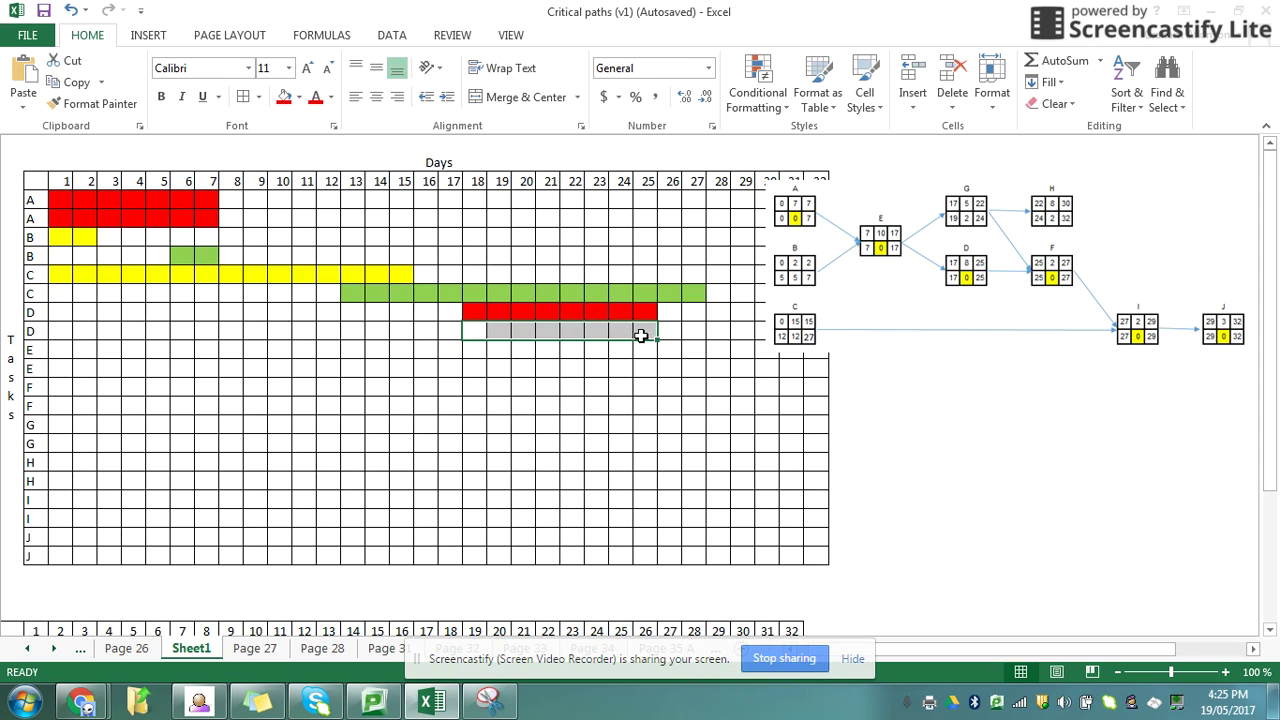
click(286, 97)
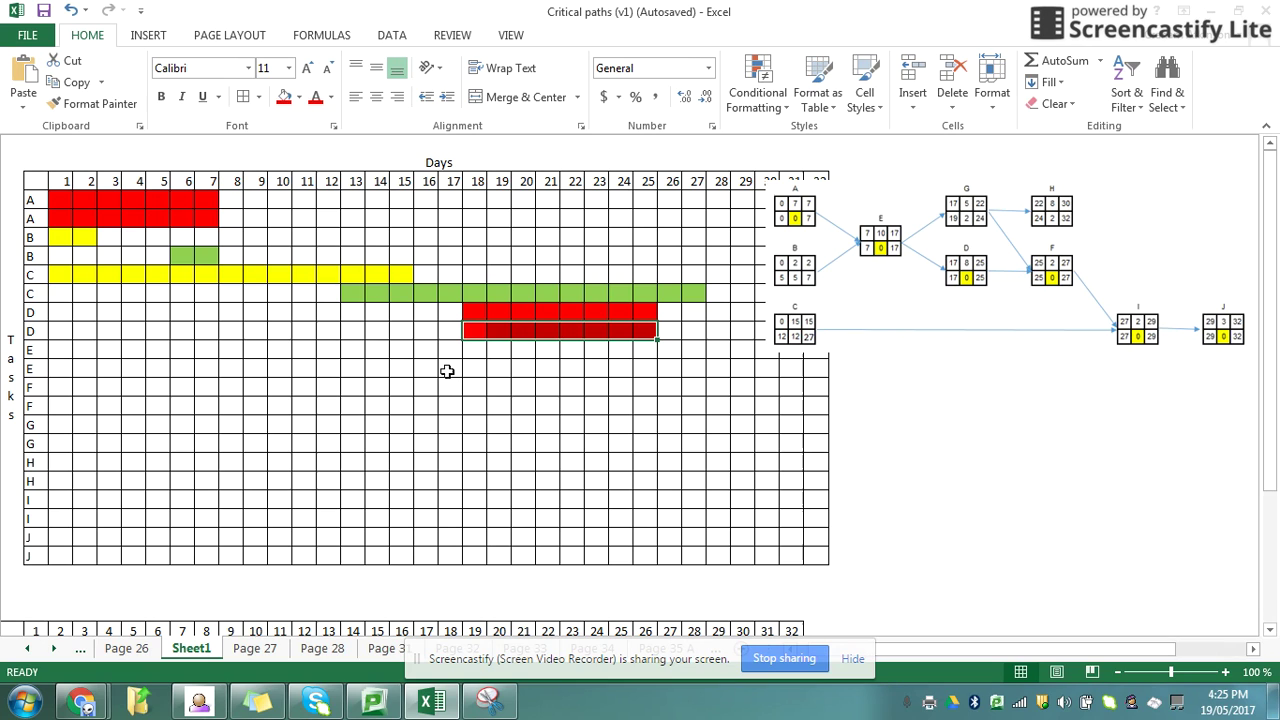
Fill both E rows red over days 8–17 and both F rows over days 26–27
click(452, 350)
drag(452, 350, 234, 351)
click(288, 100)
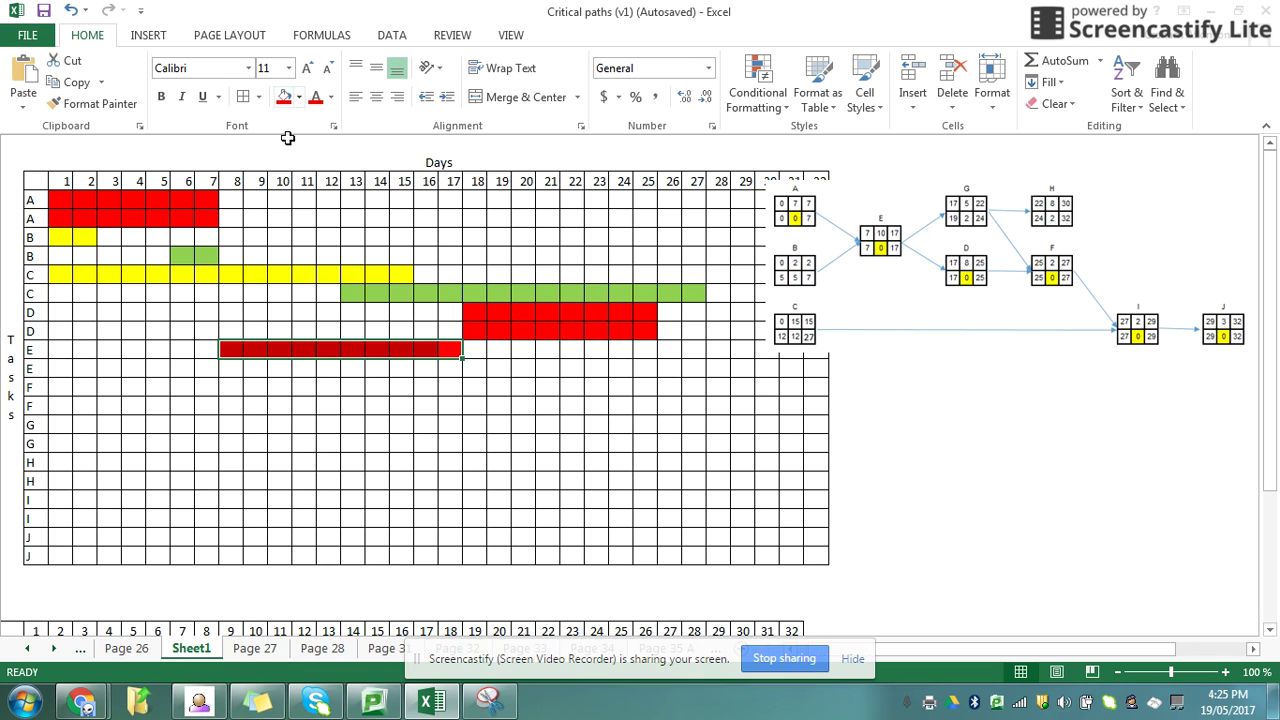
drag(443, 366, 237, 366)
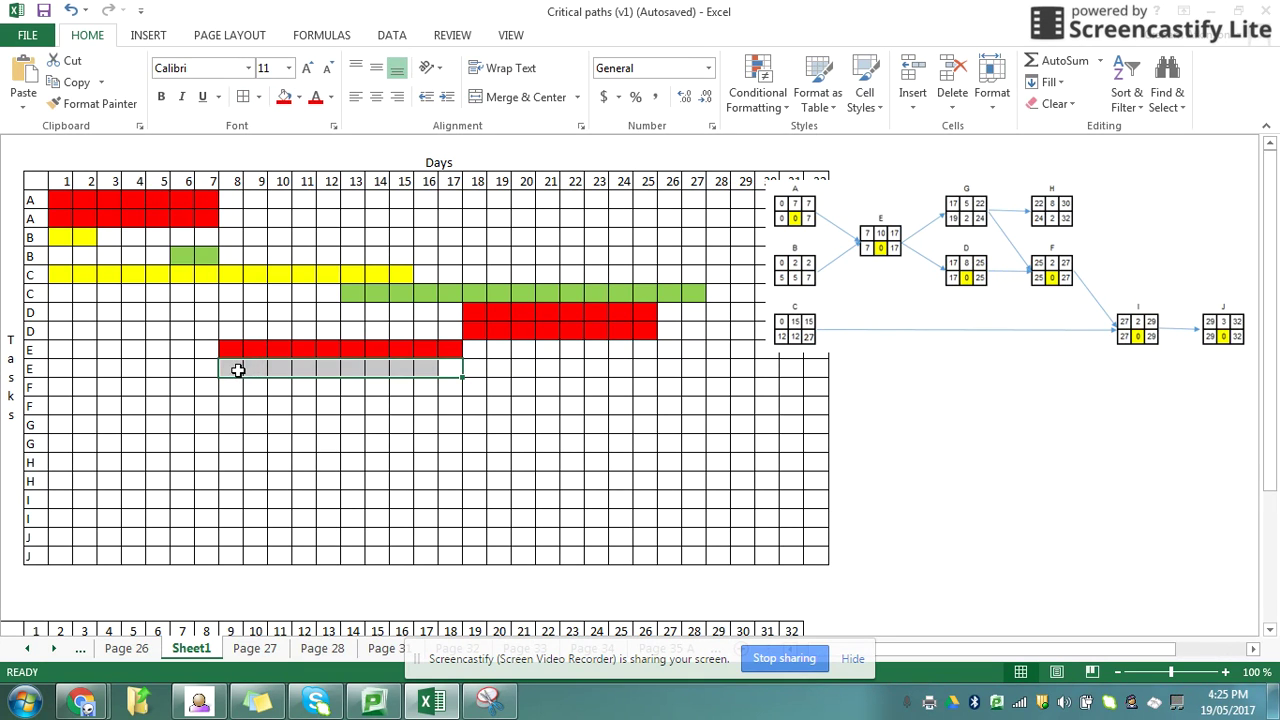
click(288, 100)
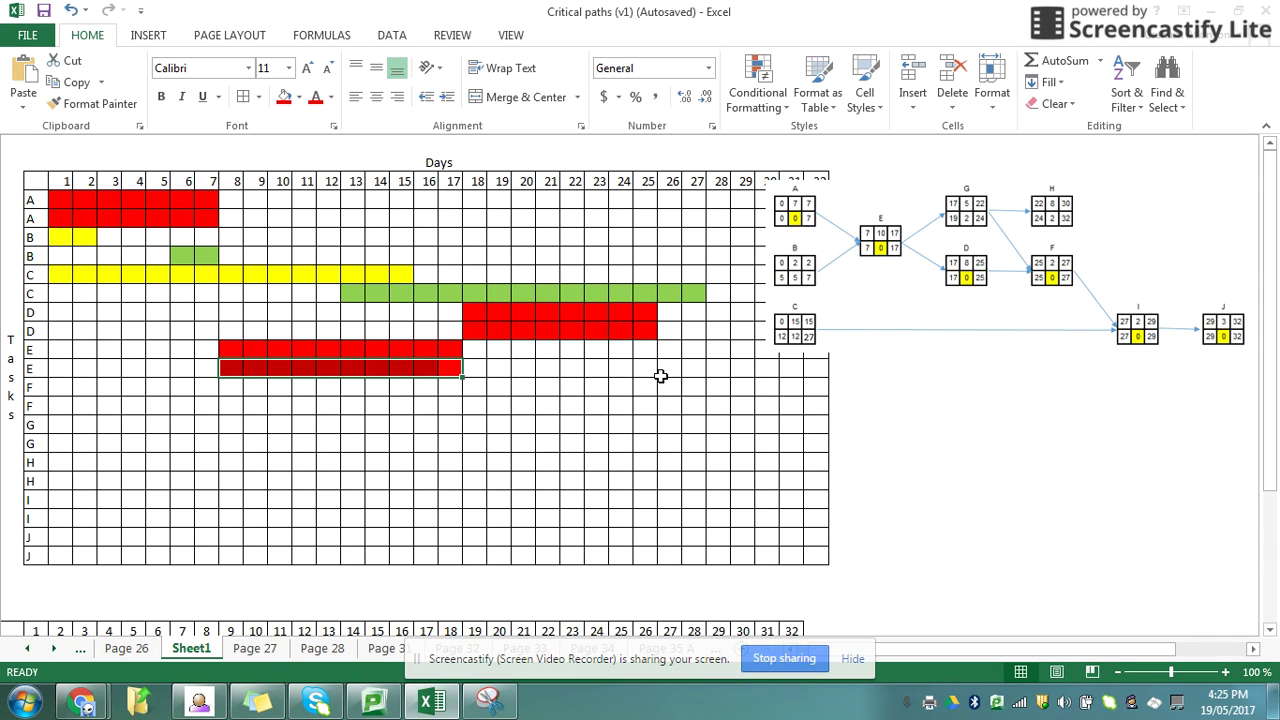
mouse_move(674, 387)
mouse_down()
mouse_move(757, 406)
mouse_move(749, 386)
mouse_move(711, 385)
mouse_move(691, 406)
mouse_up()
click(283, 96)
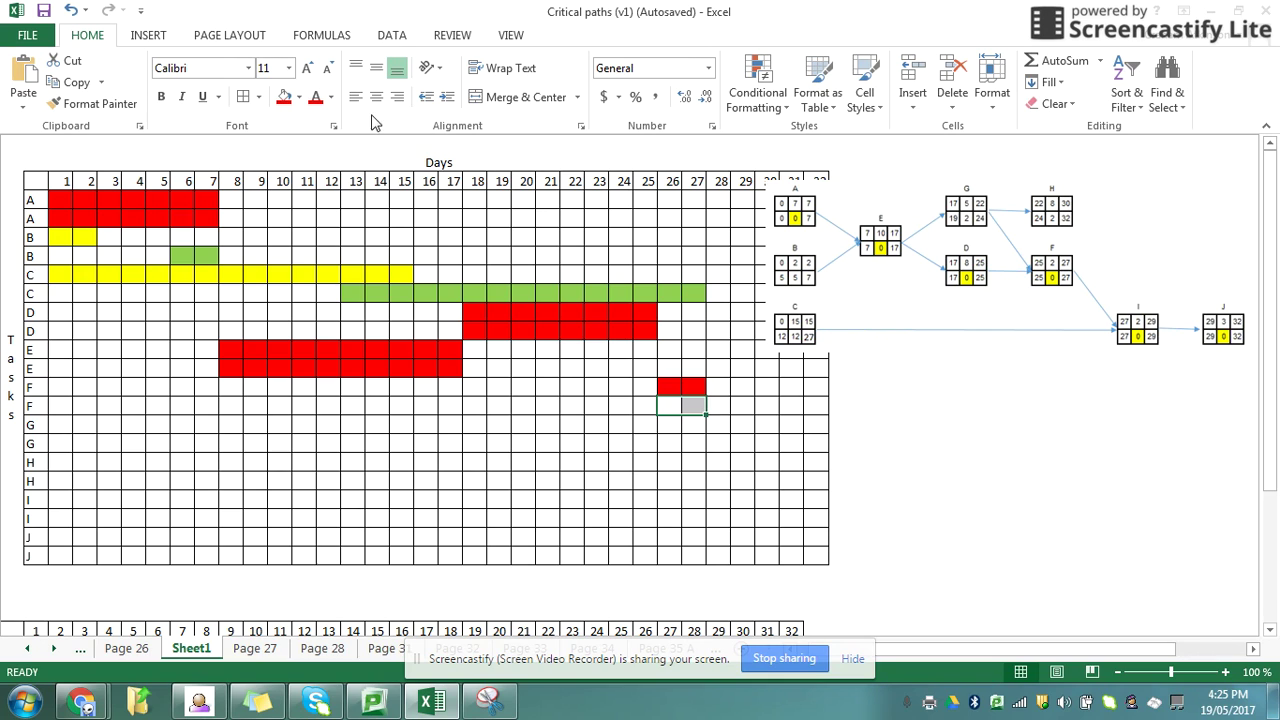
click(283, 96)
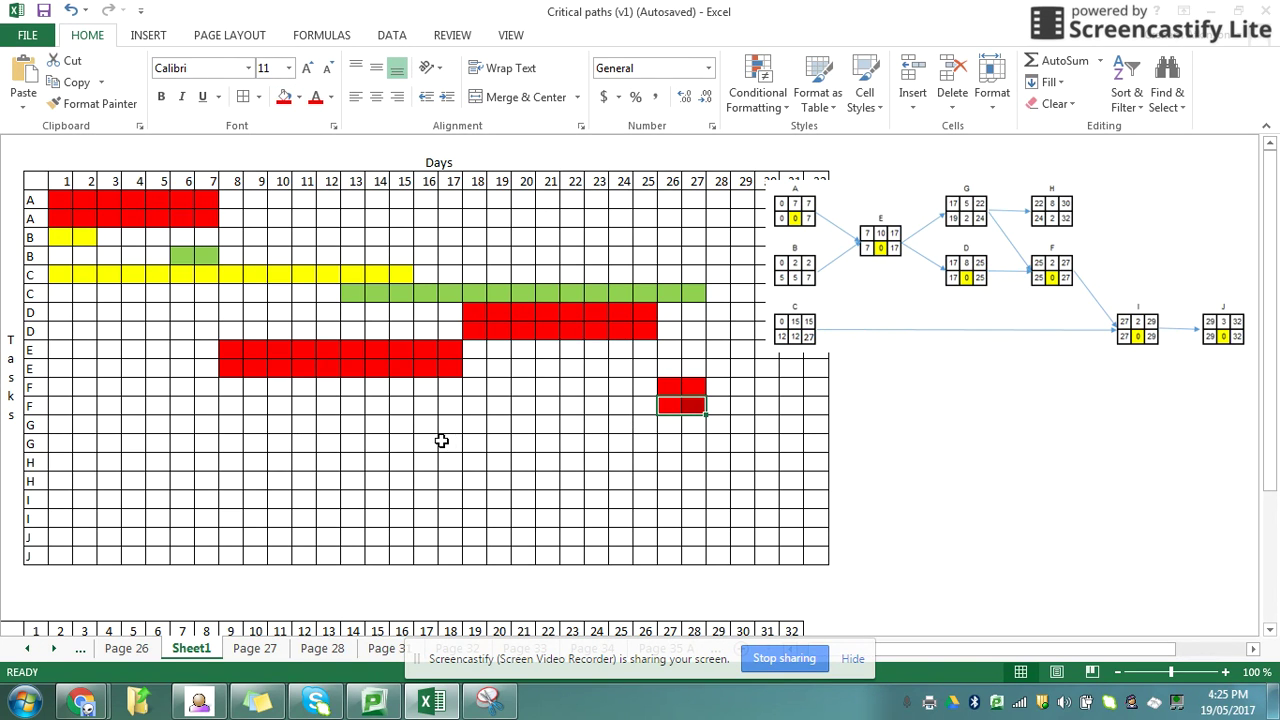
Fill row G days 18–22 yellow and row H days 20–24 green
click(477, 441)
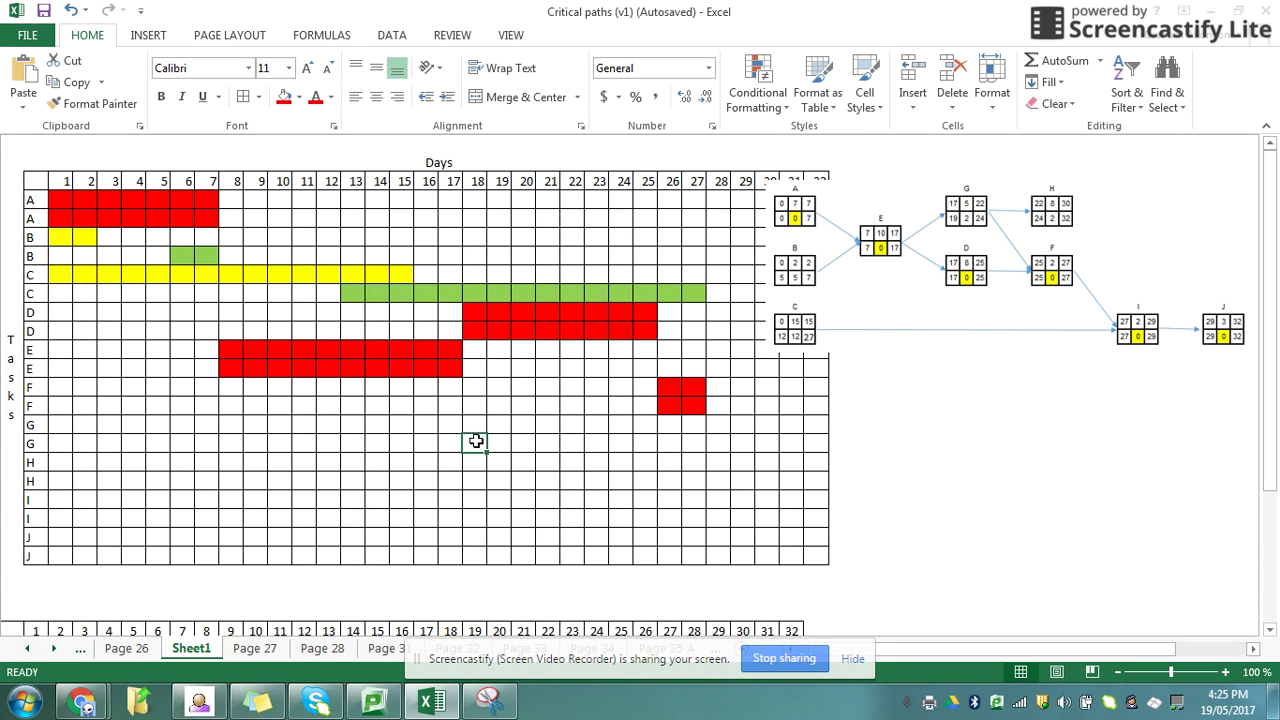
drag(476, 441, 566, 445)
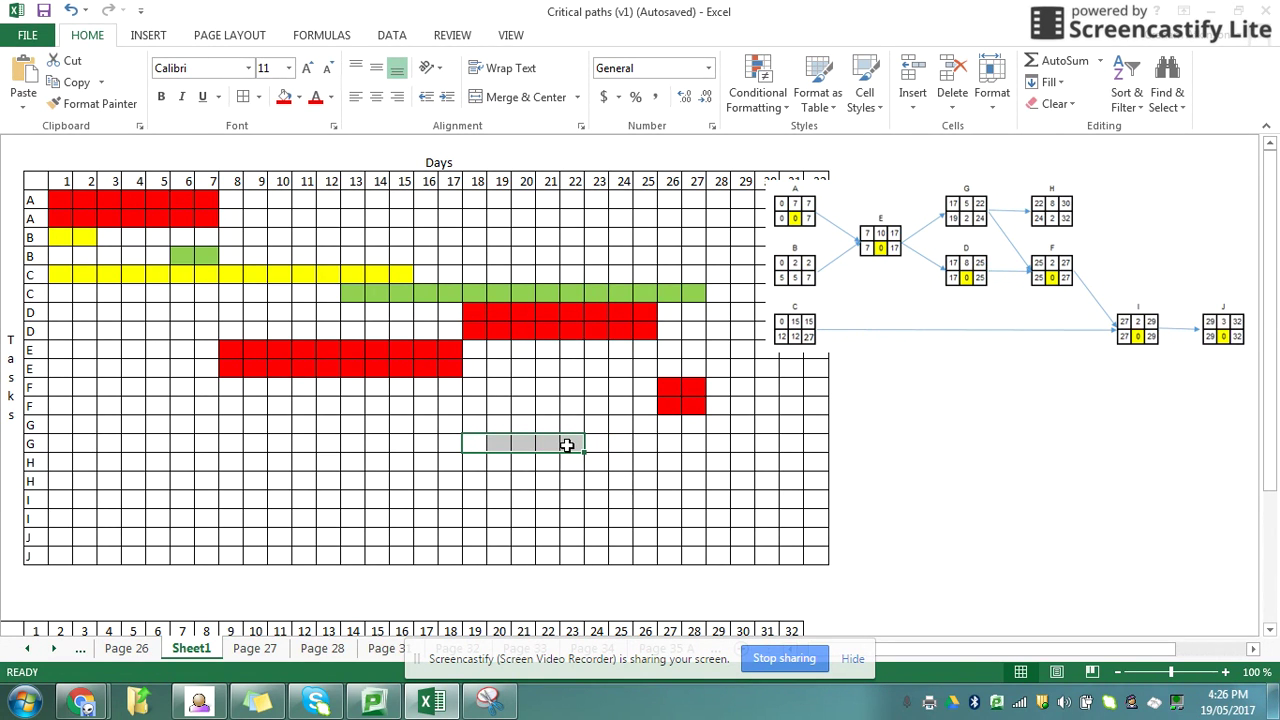
click(298, 97)
click(330, 242)
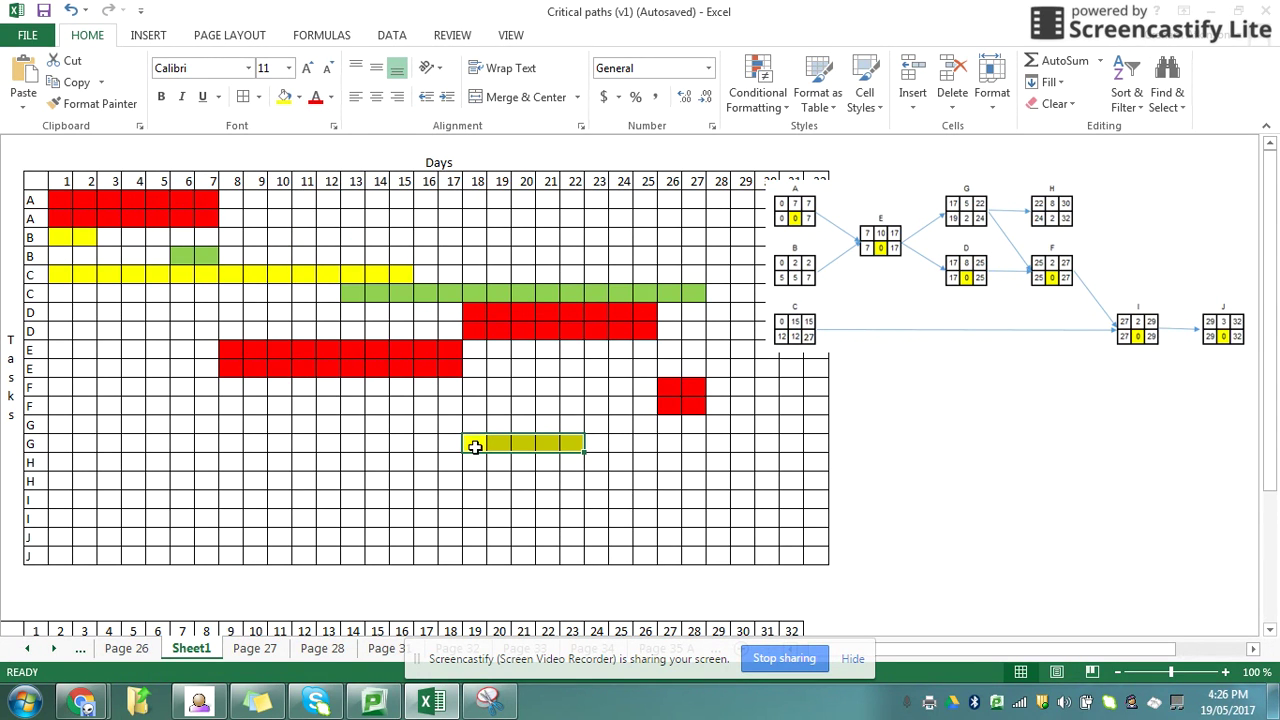
drag(523, 470, 628, 464)
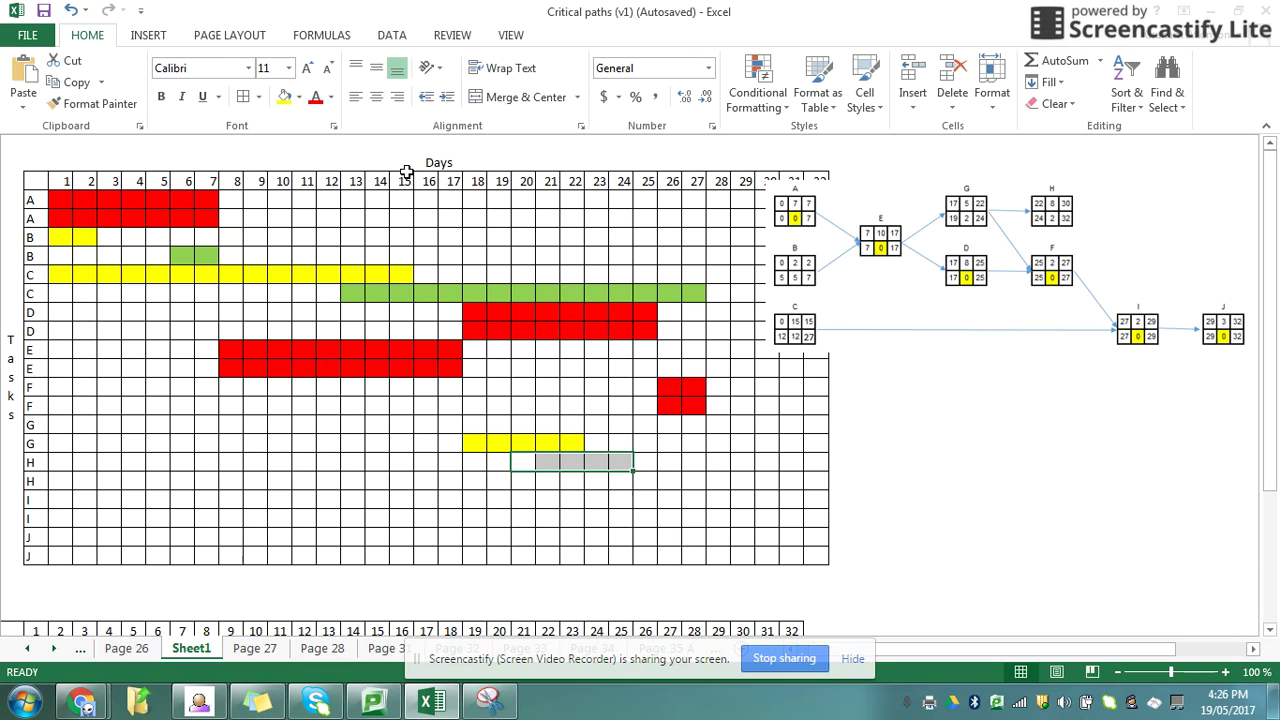
click(298, 97)
click(347, 246)
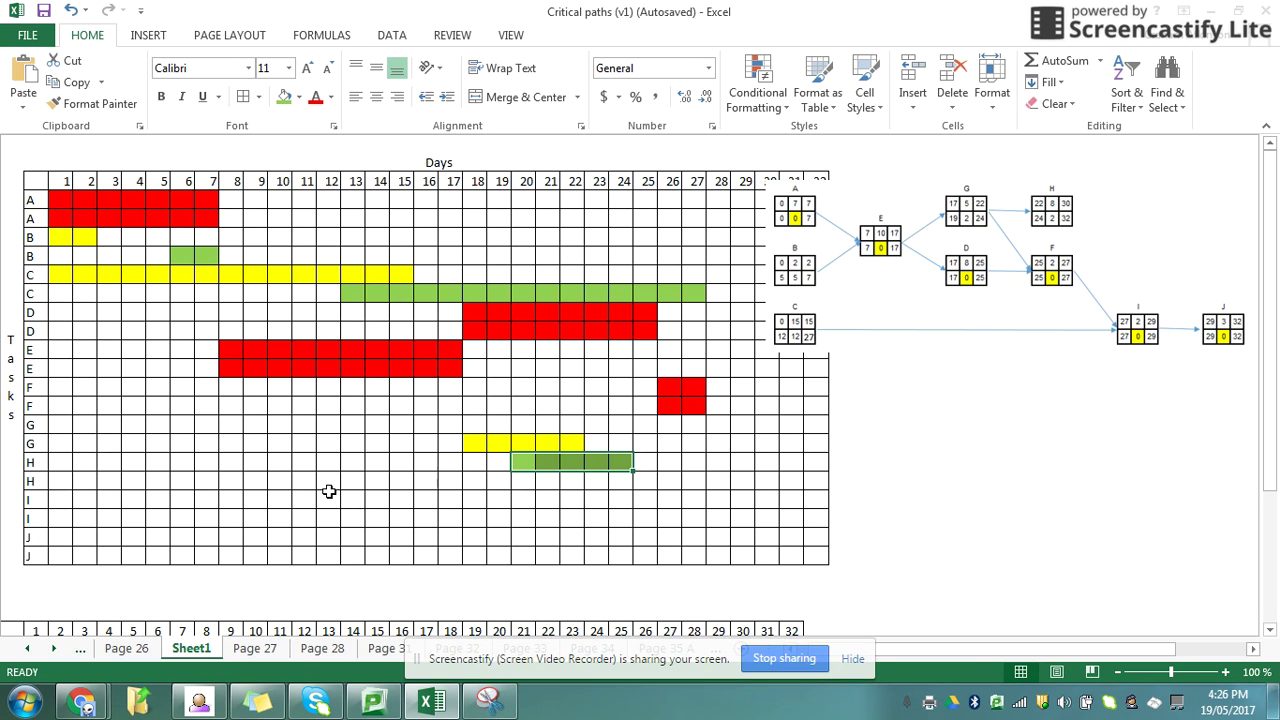
Cut and paste the yellow and green bars up one row into the two G rows
drag(478, 443, 574, 447)
key(ctrl+x)
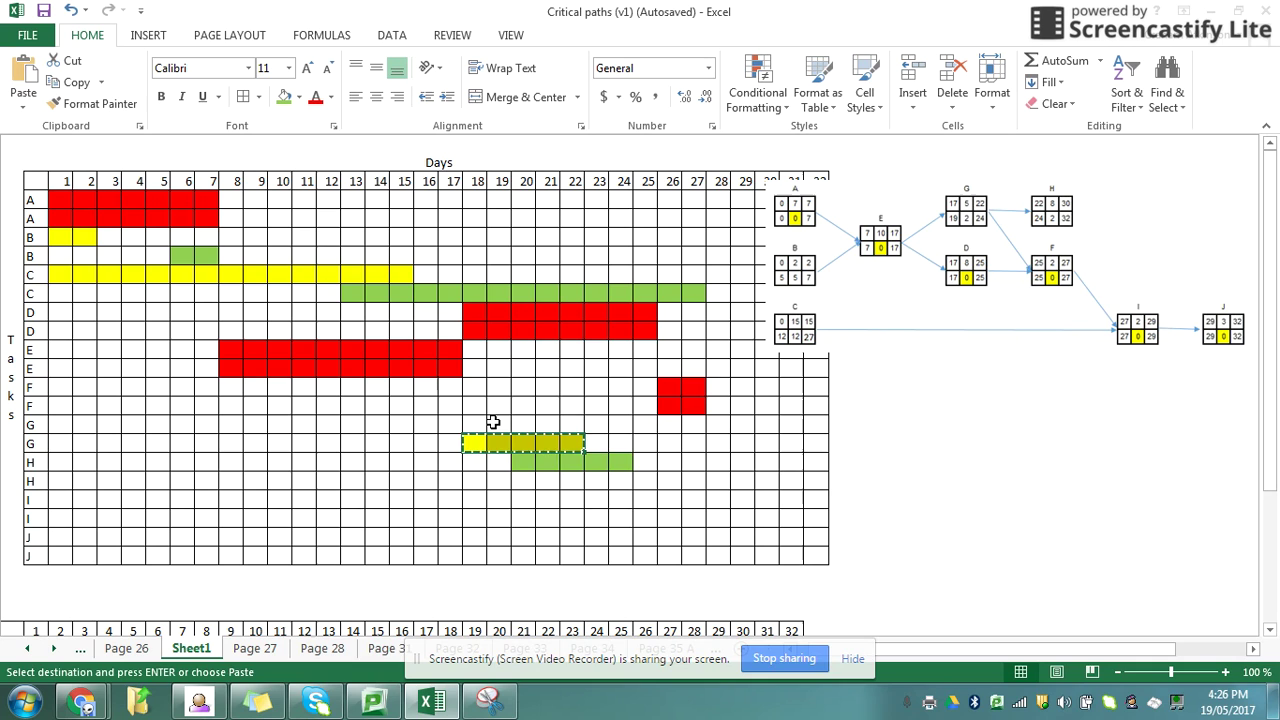
click(480, 423)
key(ctrl+v)
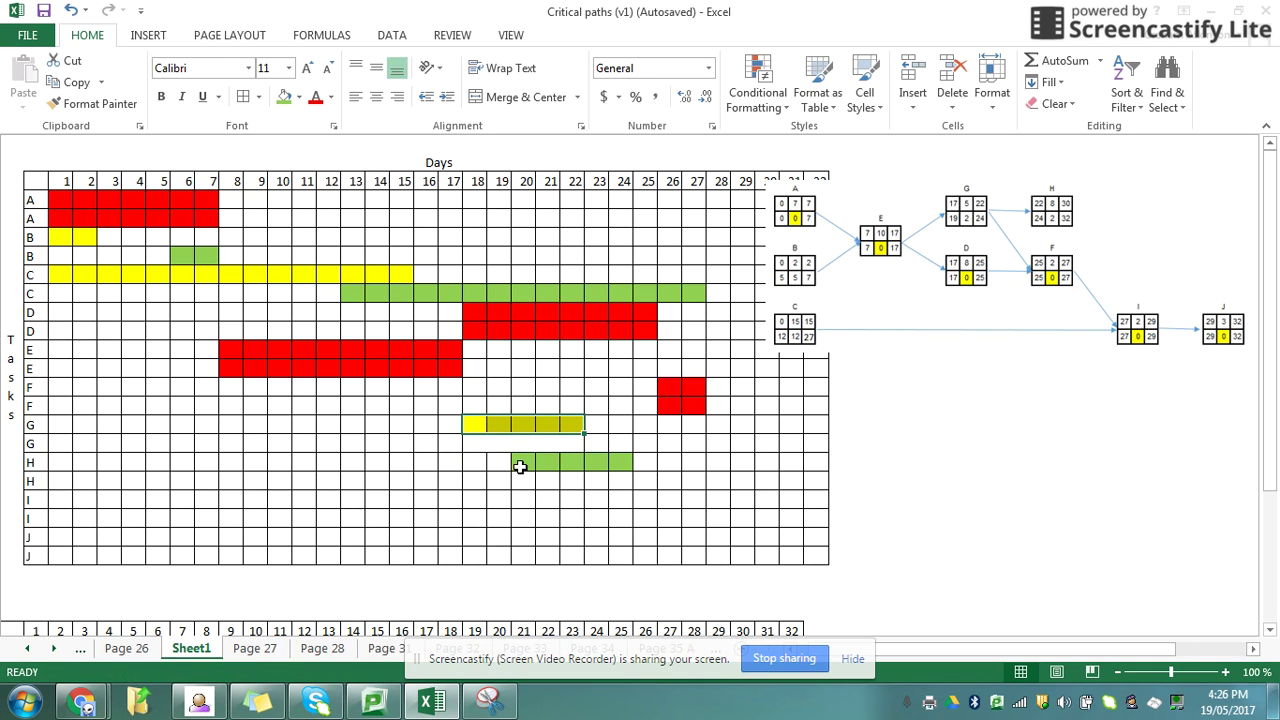
drag(520, 467, 630, 460)
key(ctrl+x)
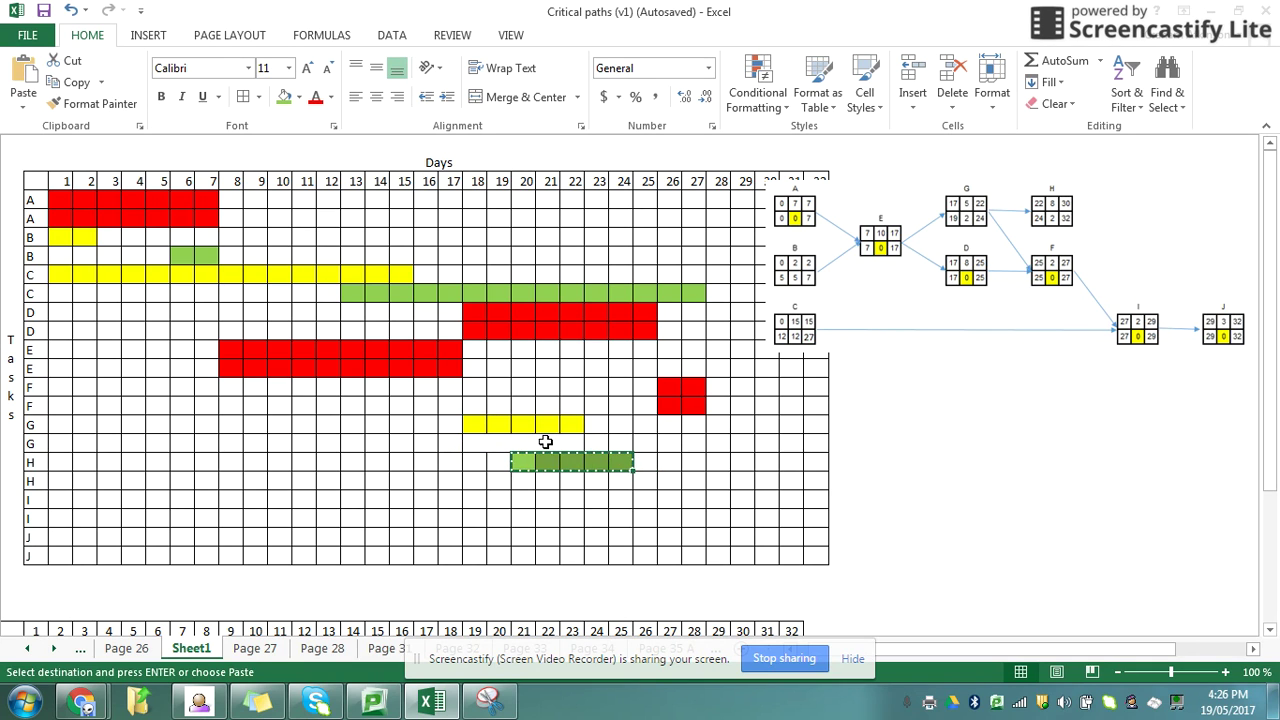
click(529, 446)
key(ctrl+v)
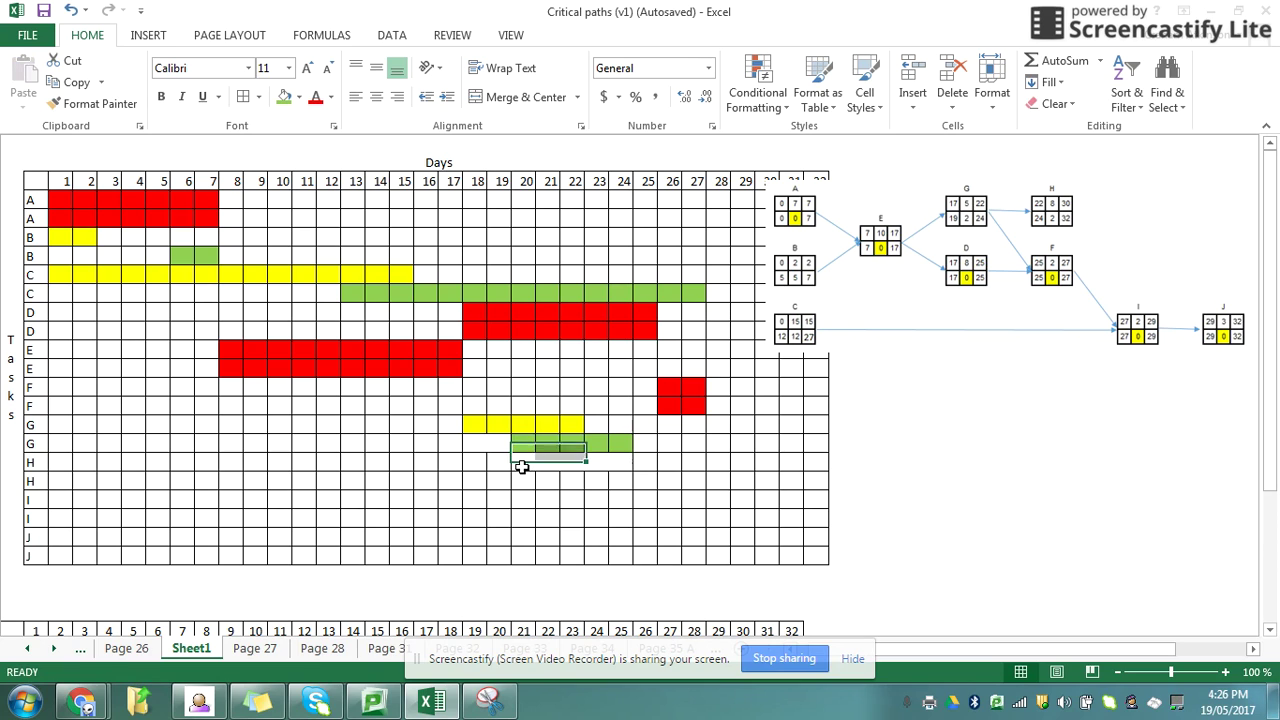
click(522, 467)
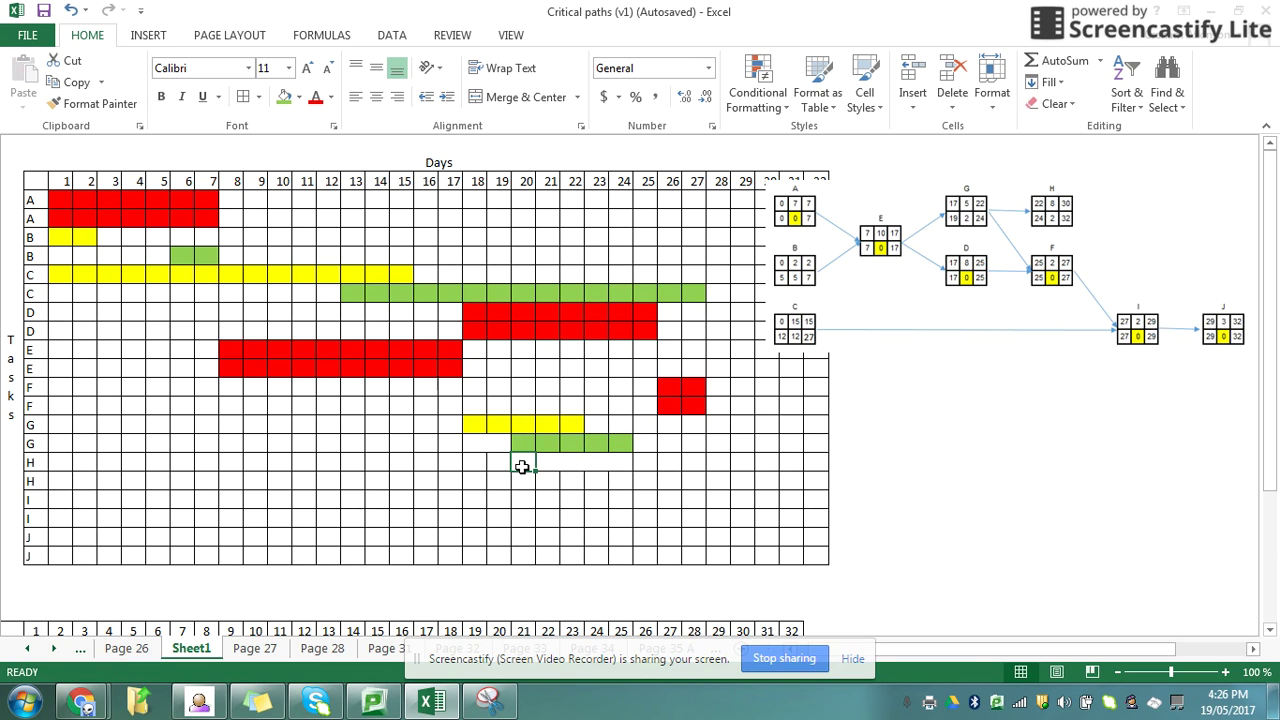
Fill the first H row days 24–31 yellow and the second H row days 26–32 green
click(597, 466)
drag(606, 467, 755, 461)
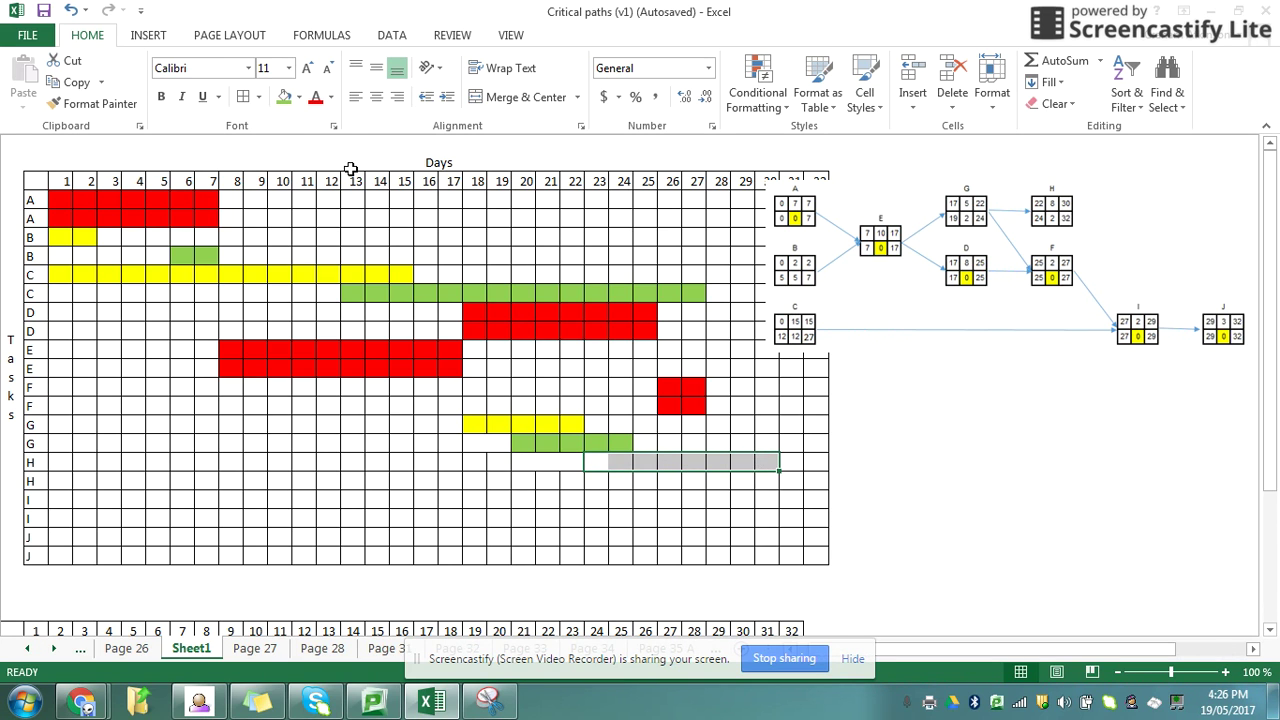
click(298, 97)
click(336, 241)
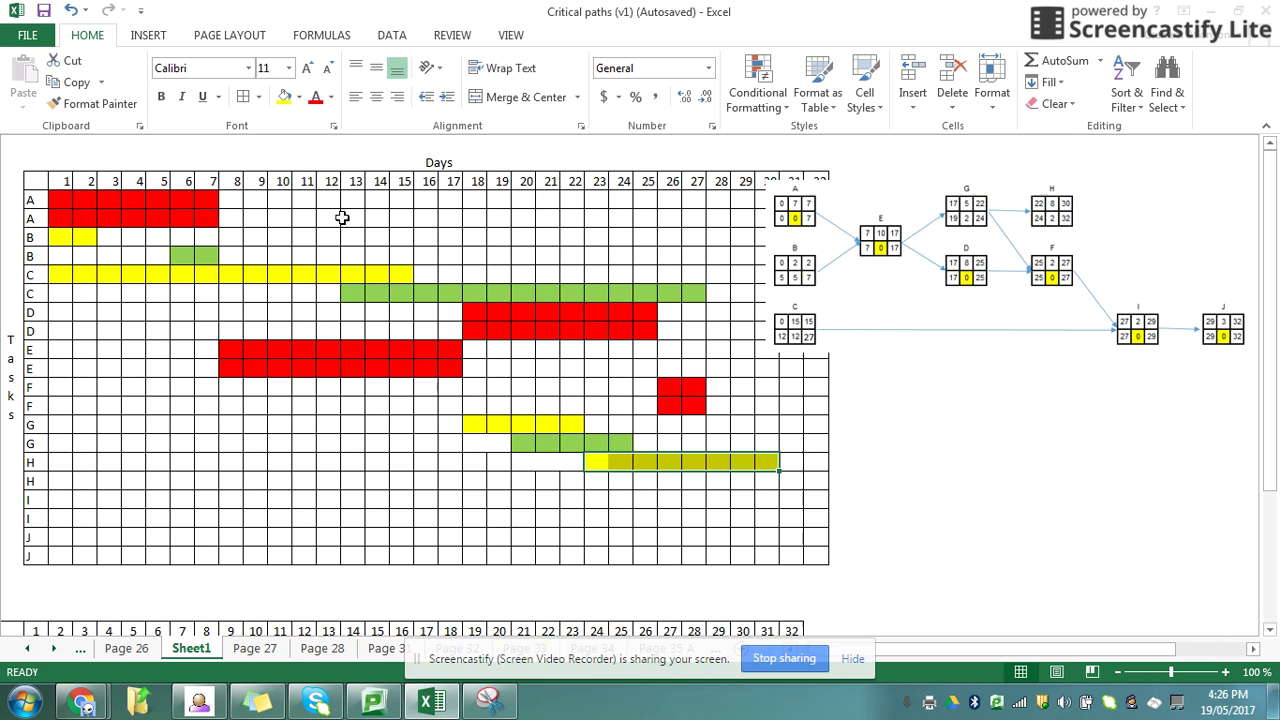
drag(636, 485, 811, 484)
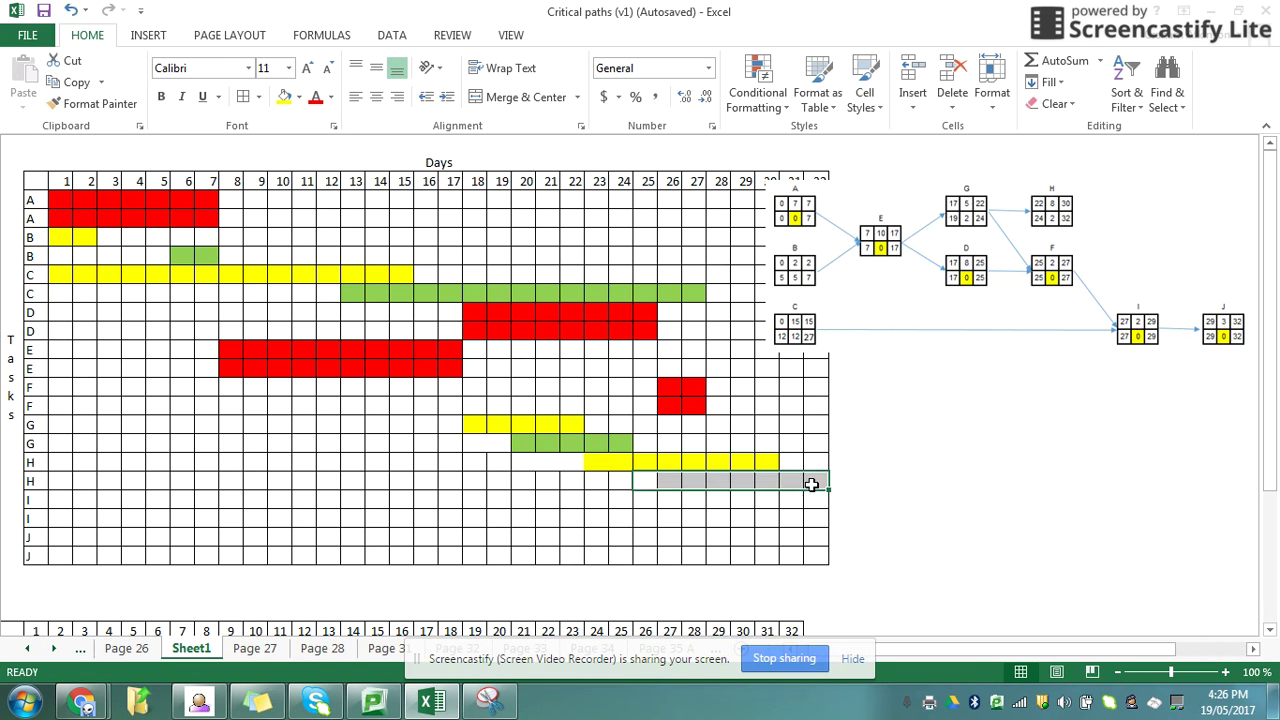
click(298, 97)
click(347, 244)
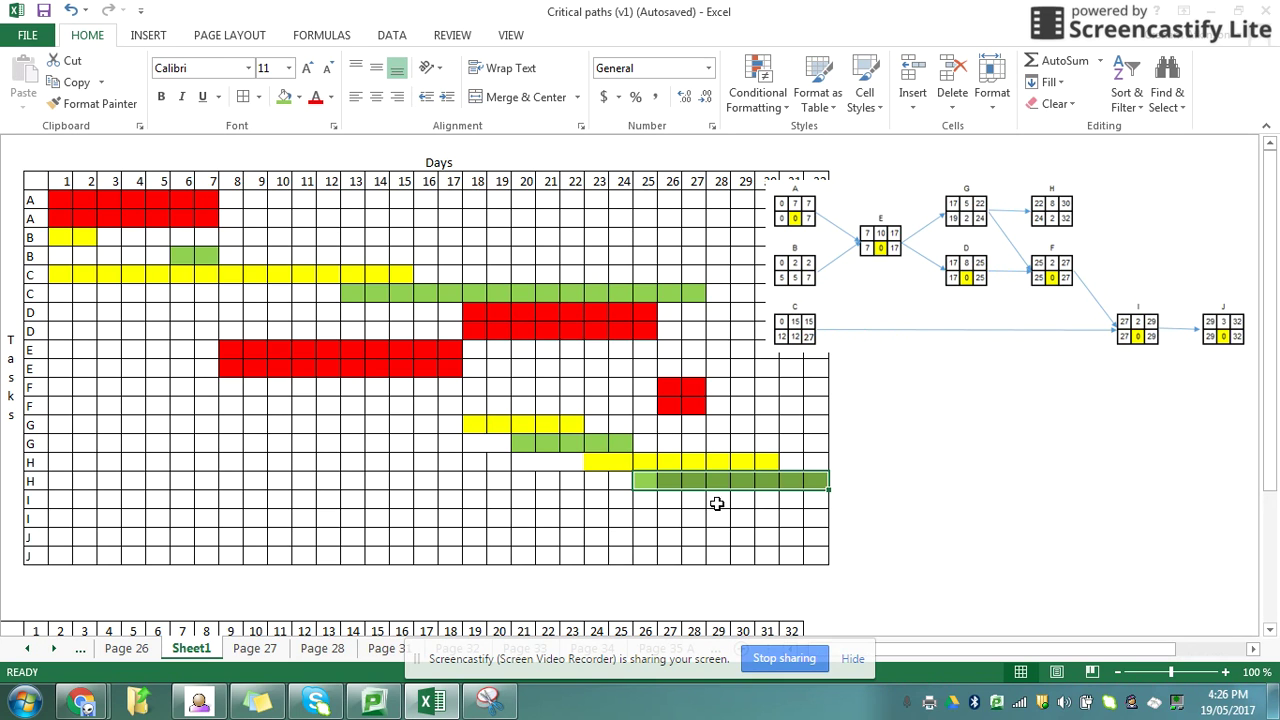
Fill both I rows red over days 28–29 and both J rows over days 30–32
drag(717, 503, 740, 503)
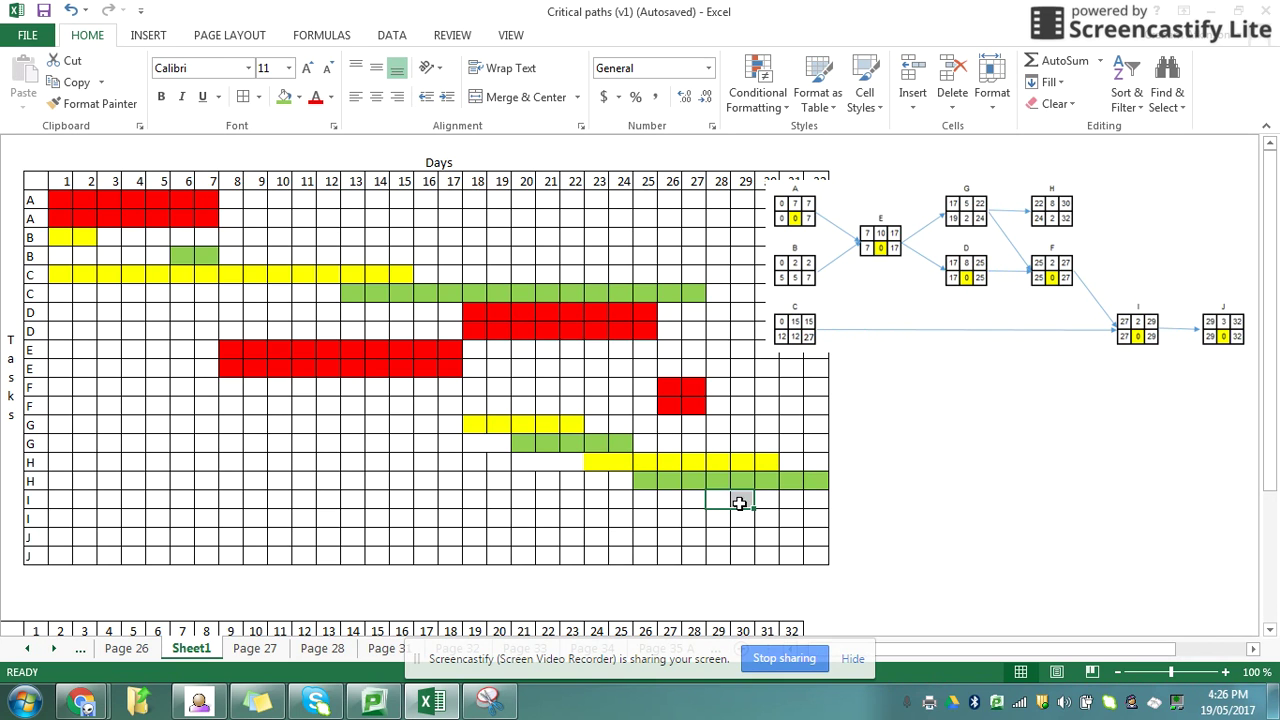
click(298, 97)
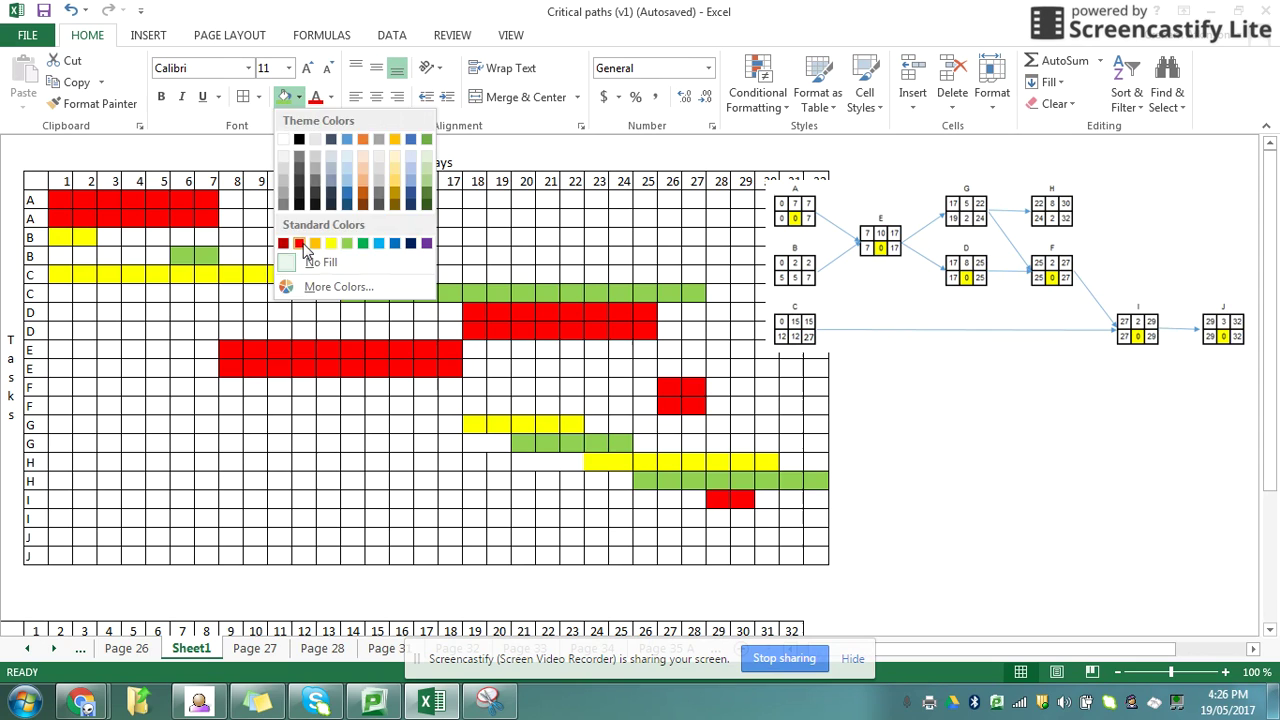
click(299, 243)
drag(717, 518, 820, 536)
click(288, 99)
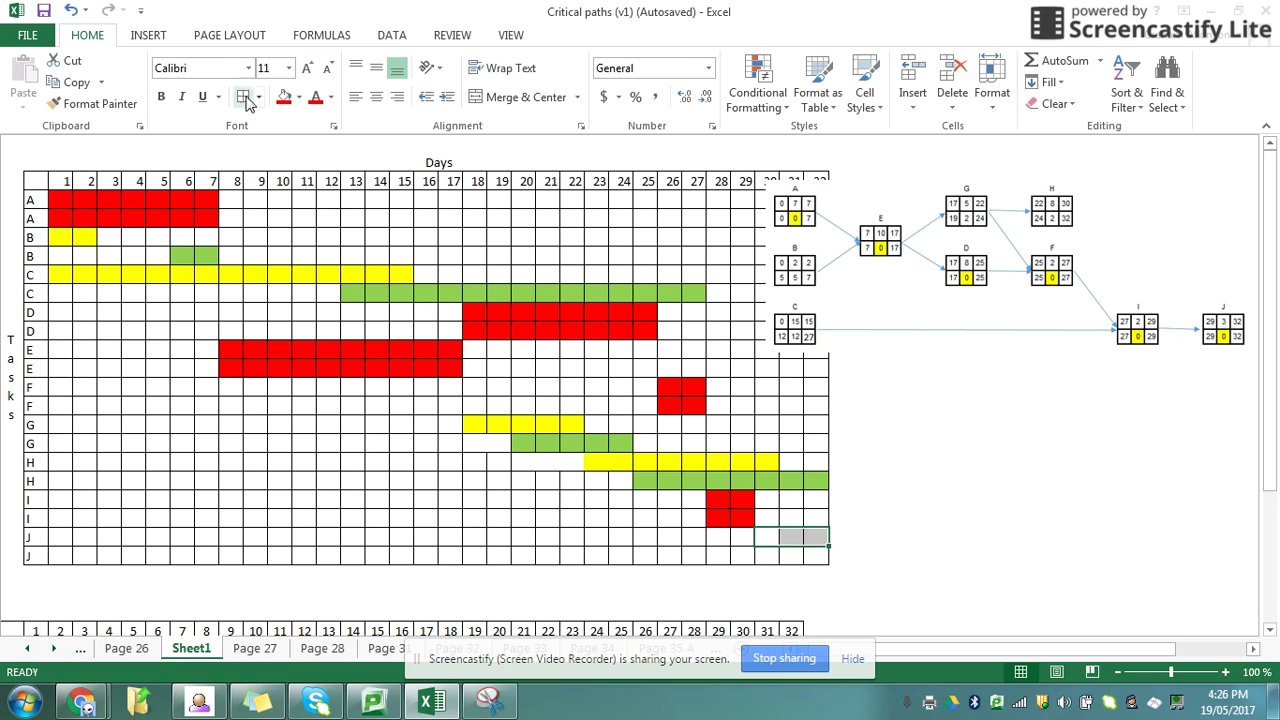
click(288, 99)
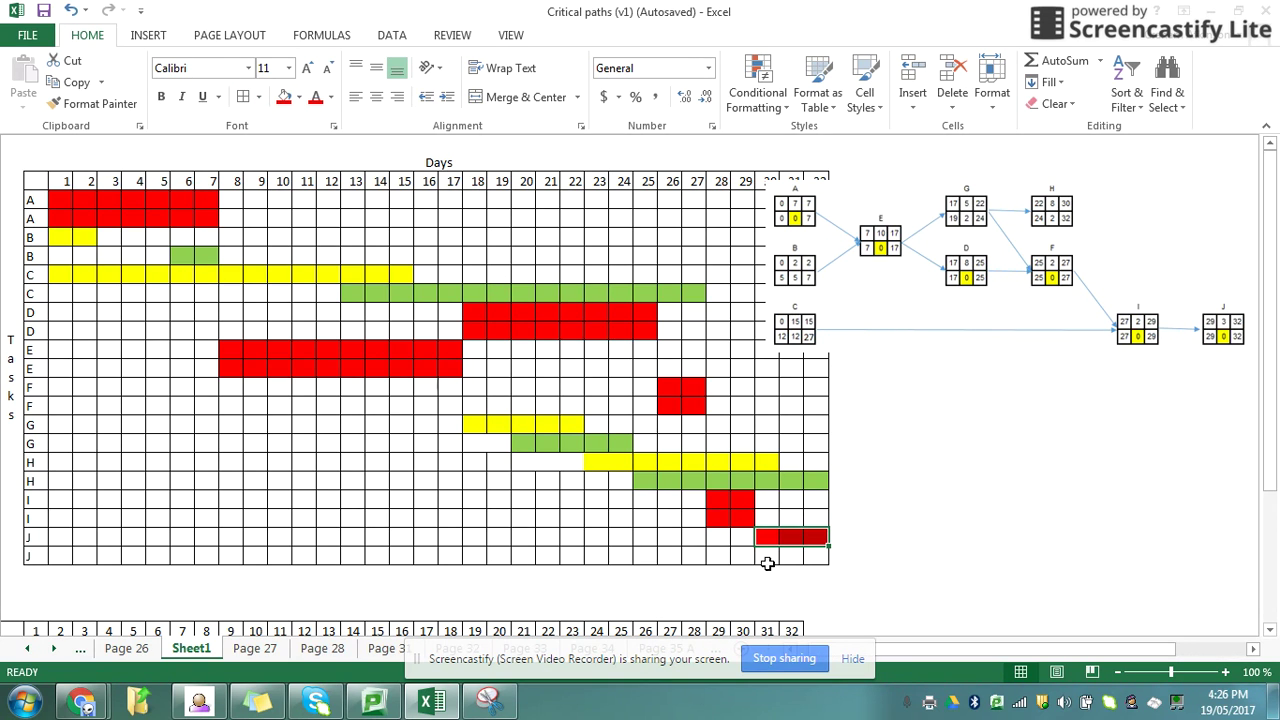
drag(766, 558, 808, 560)
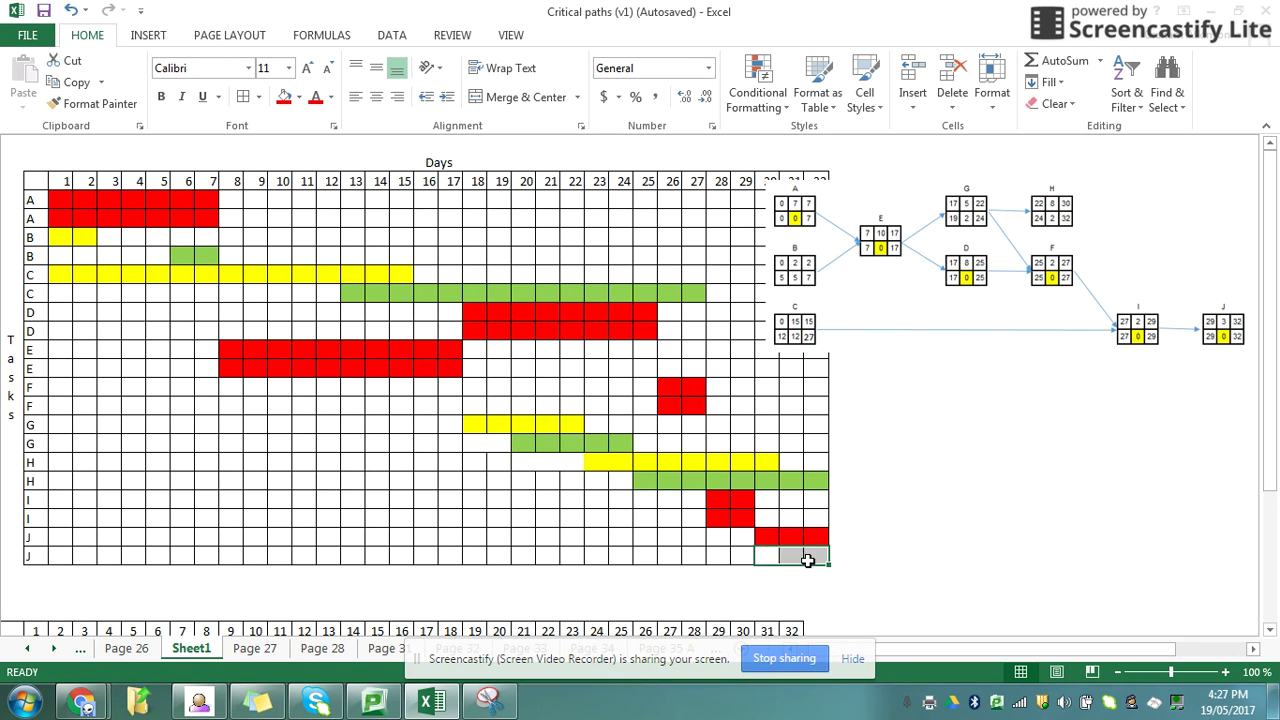
click(288, 97)
Select and delete the network diagram picture, then clear the selection
click(986, 277)
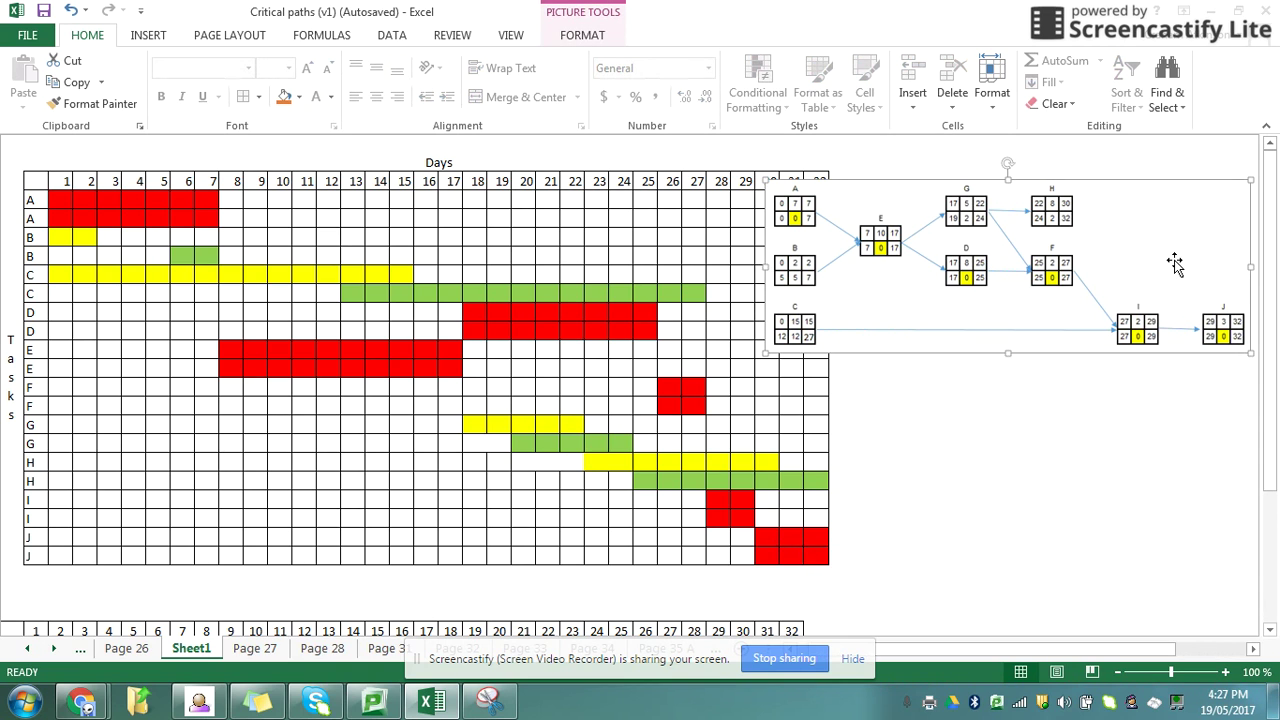
drag(1175, 263, 1122, 298)
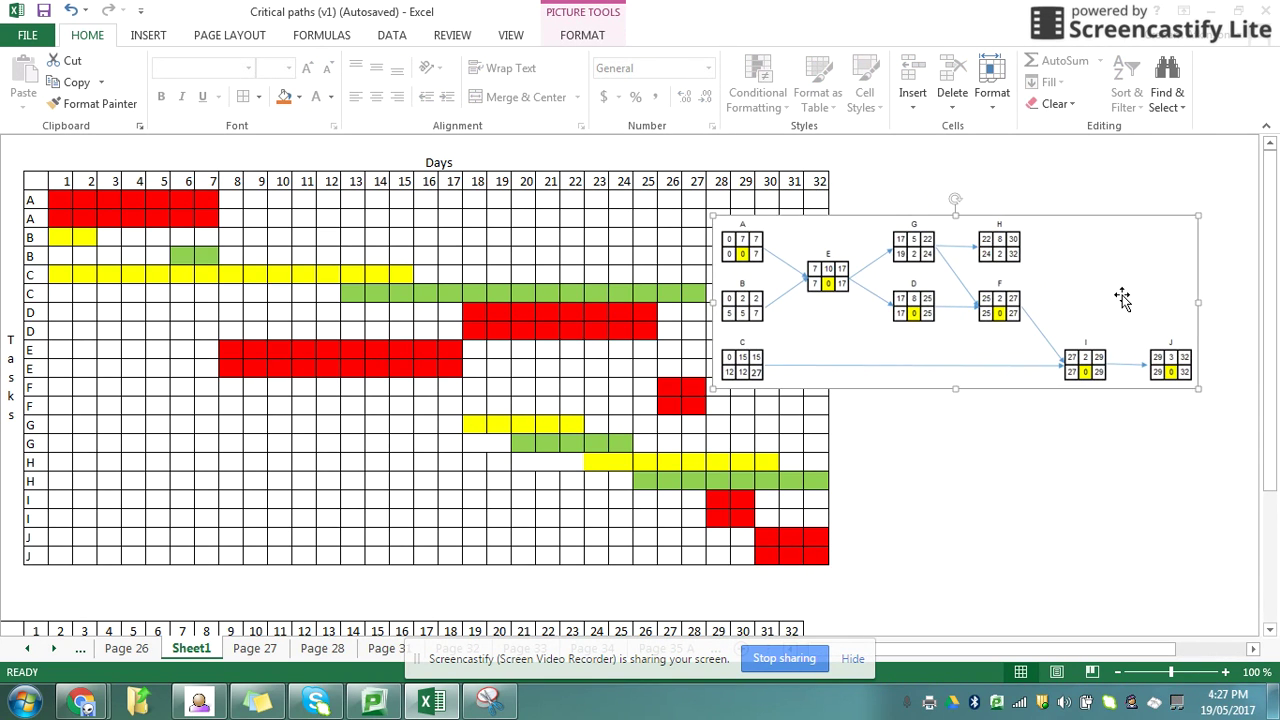
key(Delete)
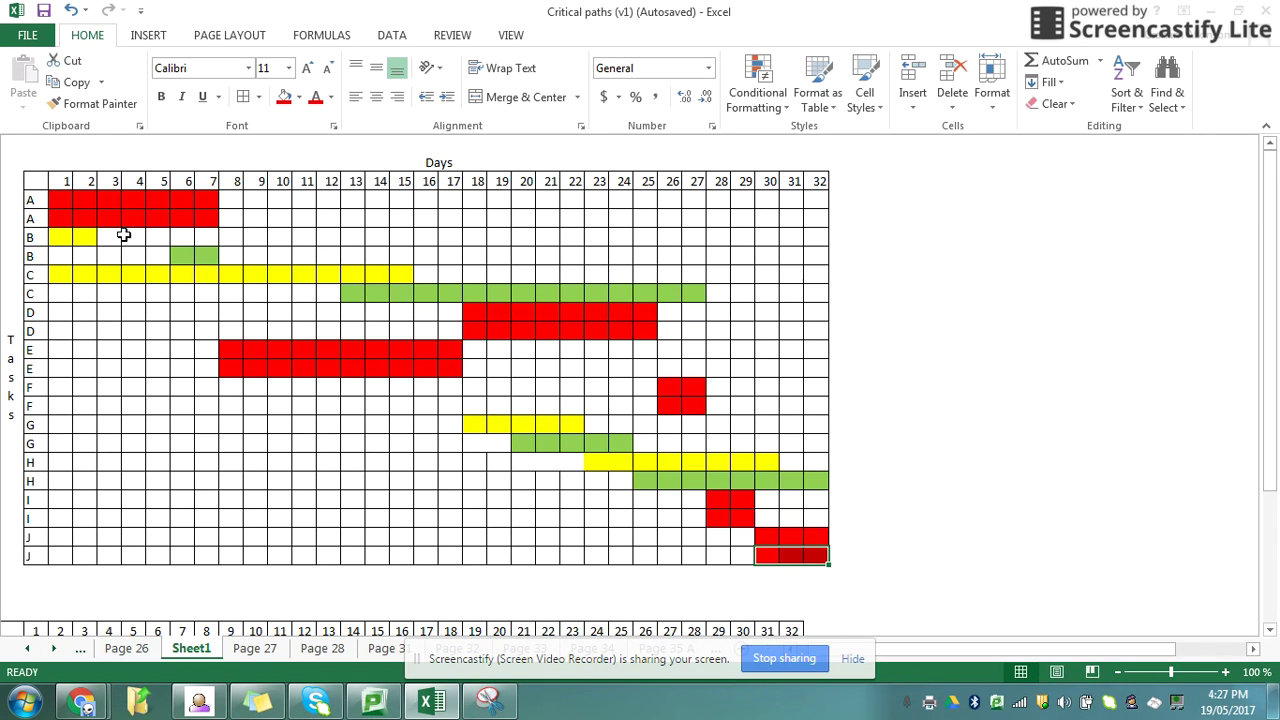
mouse_move(21, 218)
mouse_down()
mouse_move(766, 209)
mouse_move(815, 225)
mouse_up()
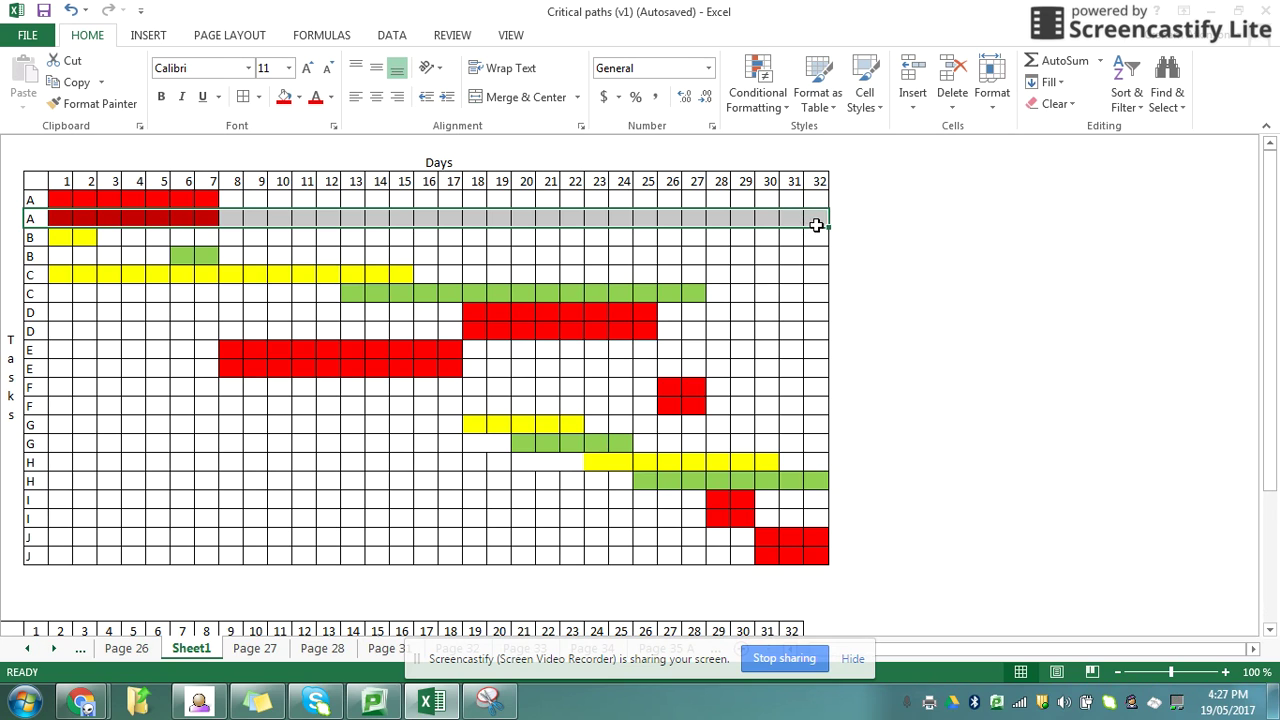
click(863, 227)
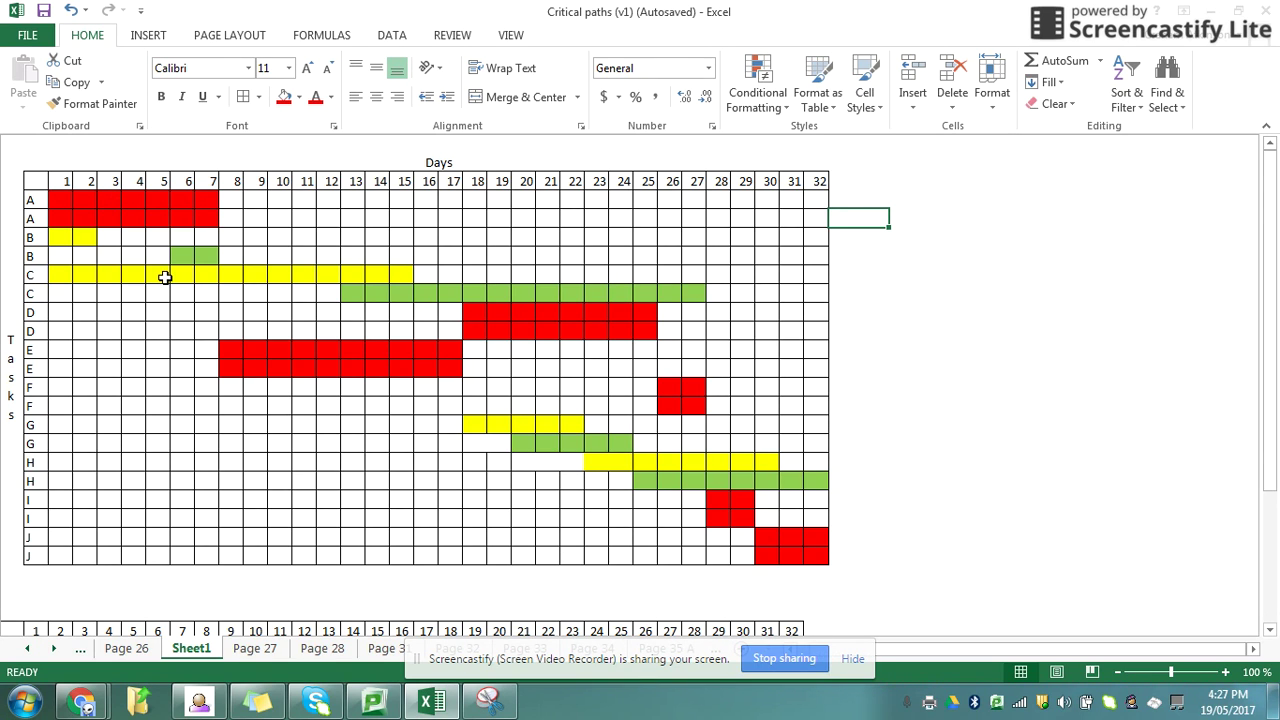
Recolour the first A row's days 1–7 bar orange
click(132, 201)
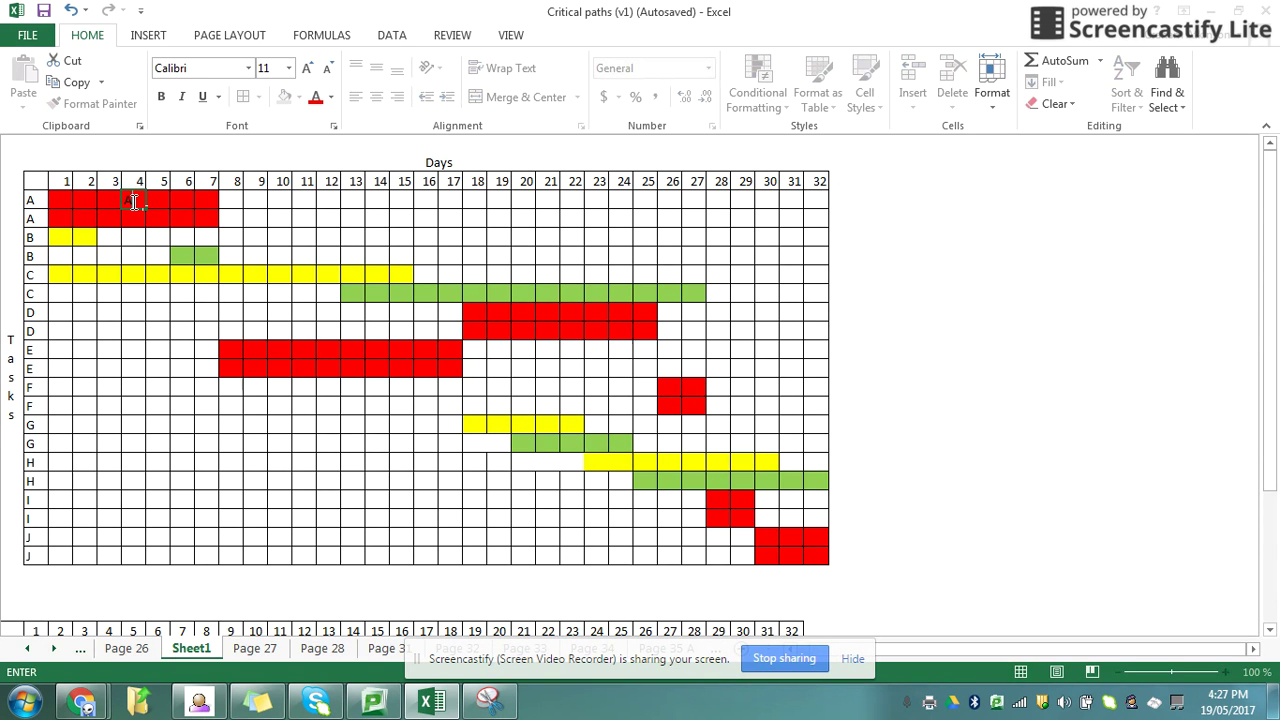
key(Right)
key(Right)
key(Right)
key(shift+Left)
key(shift+Left)
key(shift+Left)
key(shift+Left)
key(shift+Left)
key(shift+Left)
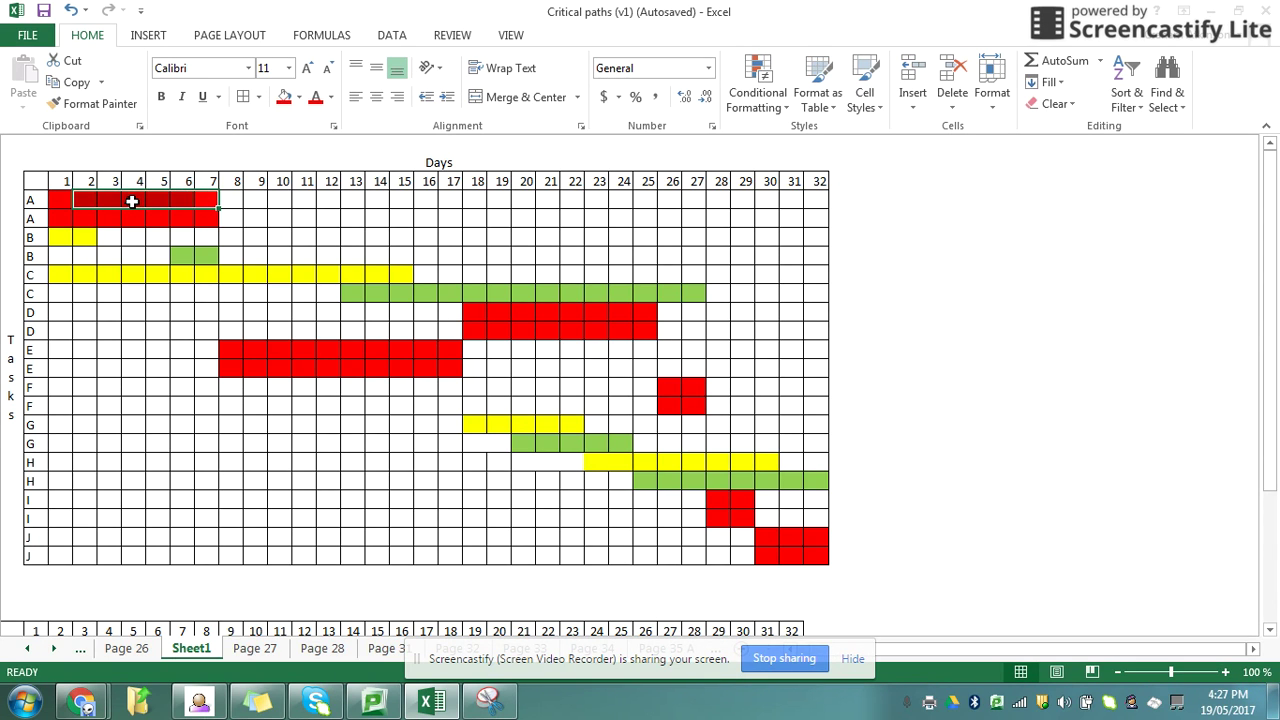
click(298, 98)
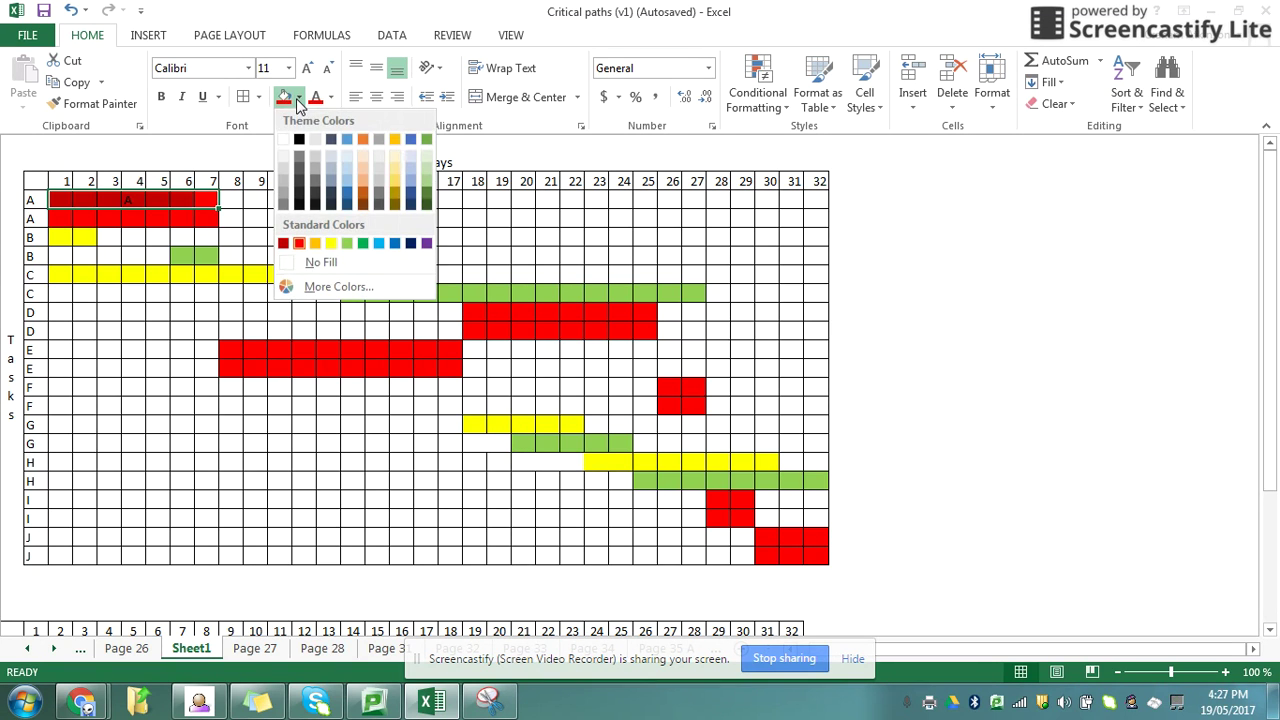
click(314, 242)
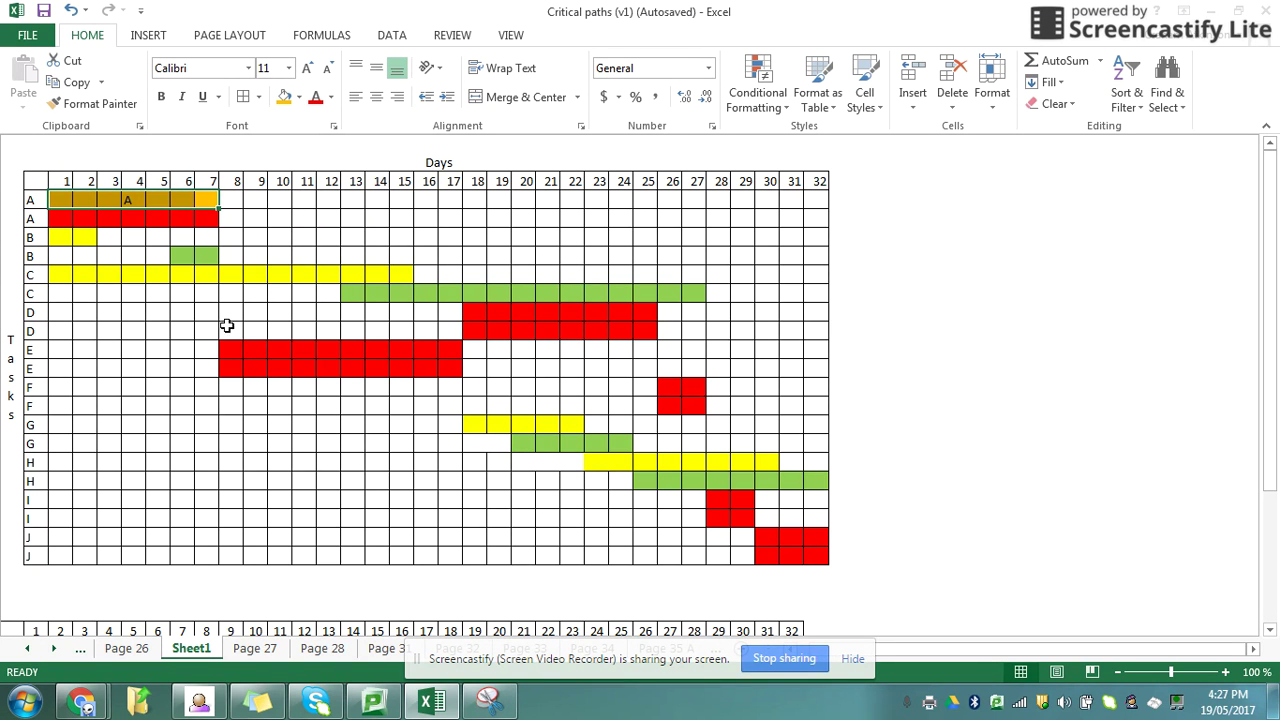
Copy the red E bar into row A days 8–17 and label it 'E'
drag(231, 348, 446, 348)
key(ctrl+c)
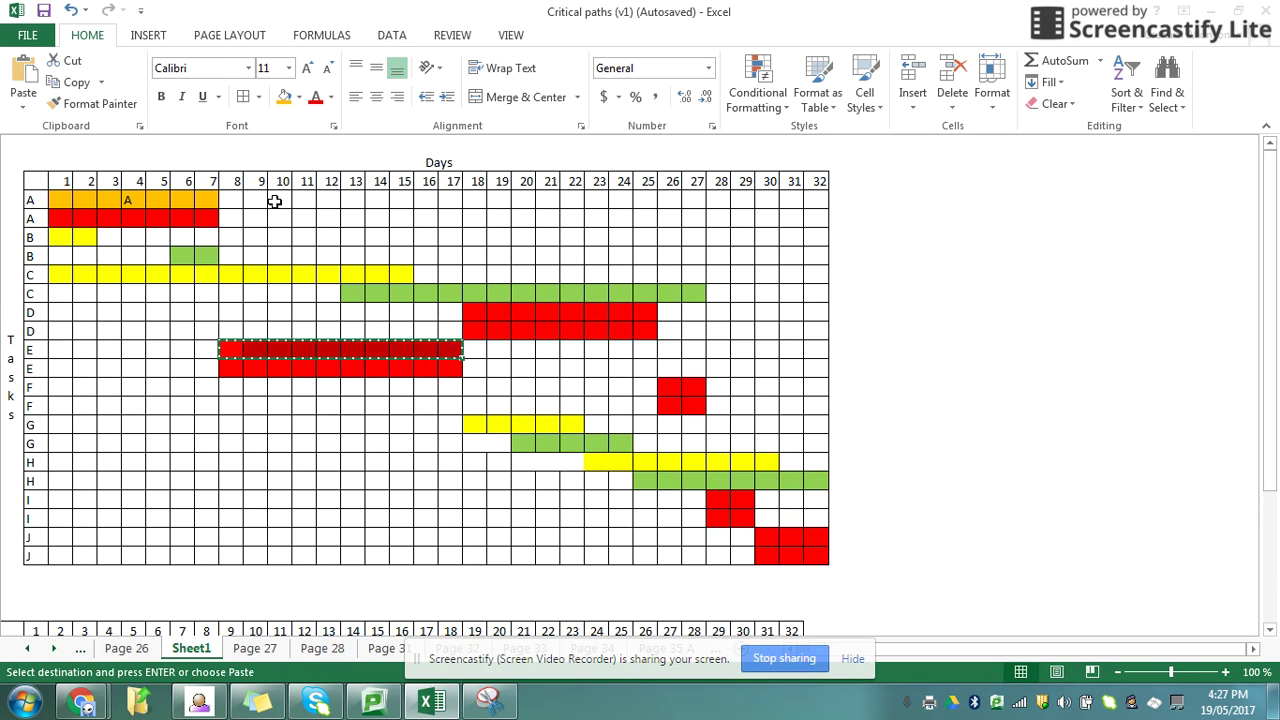
click(237, 200)
key(ctrl+v)
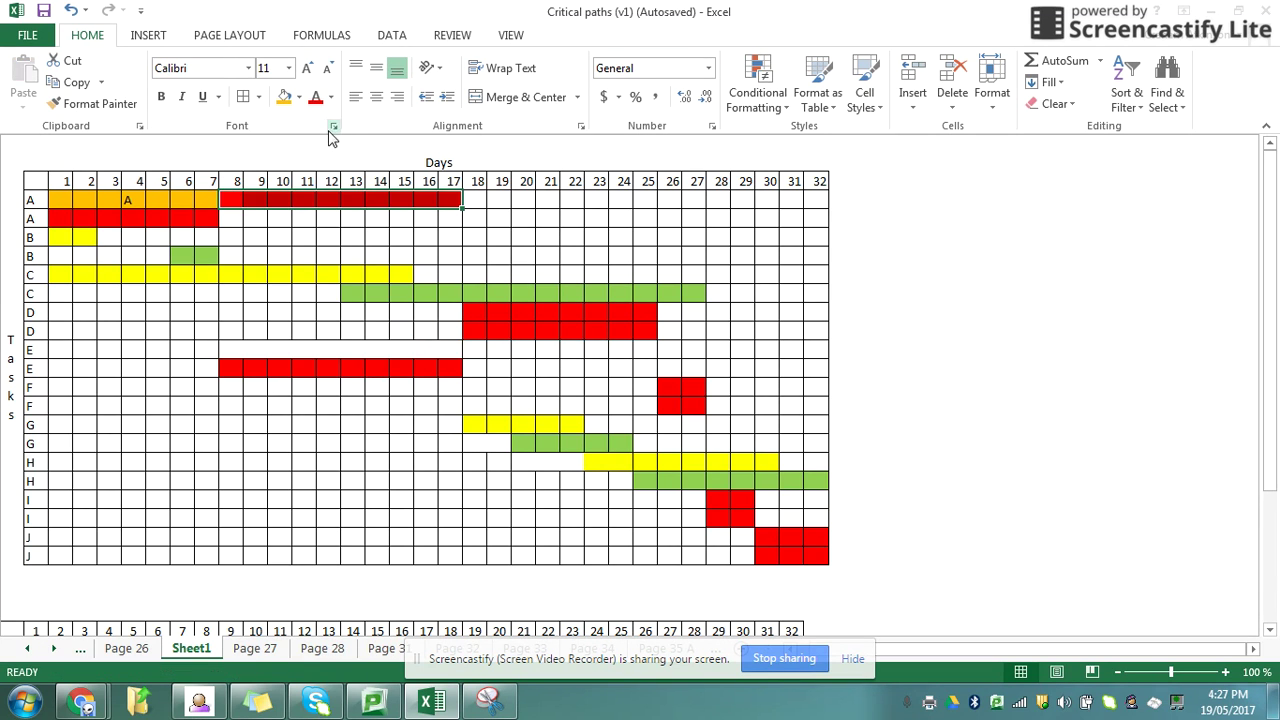
click(349, 198)
text(E)
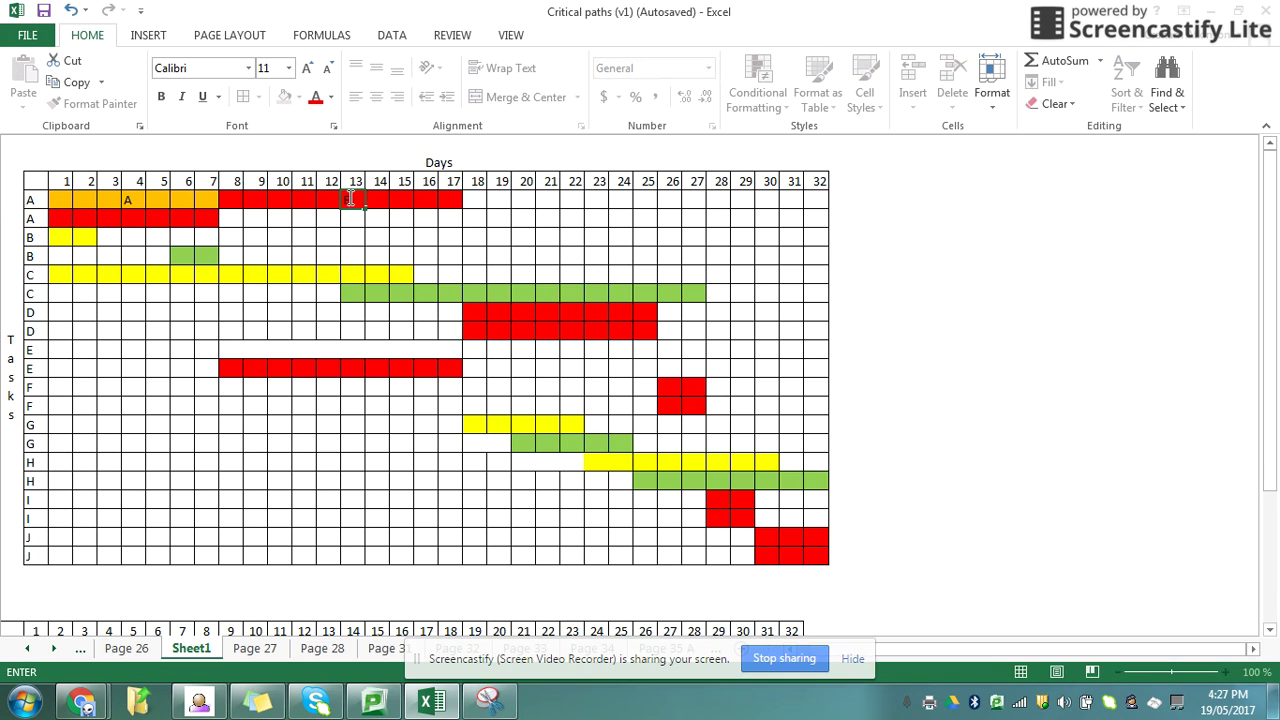
Move the D bar into row A days 18–25 and make it orange
drag(475, 309, 634, 311)
key(ctrl+x)
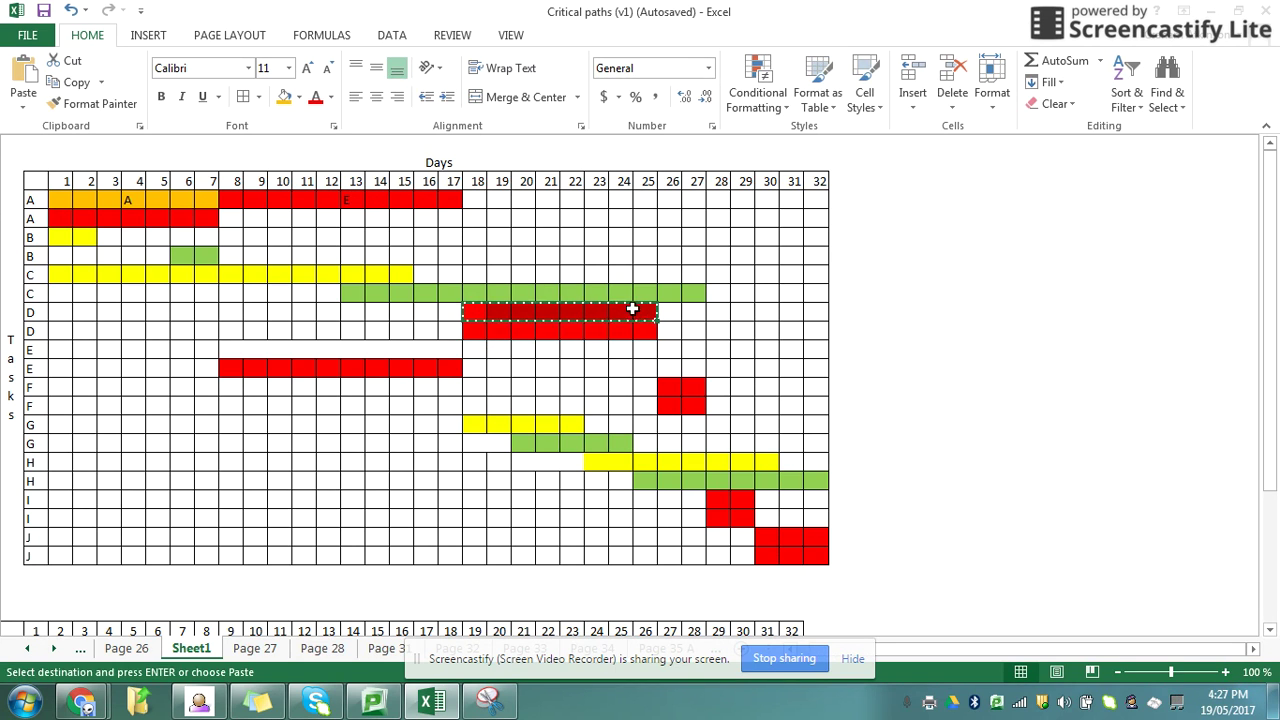
click(480, 200)
key(ctrl+v)
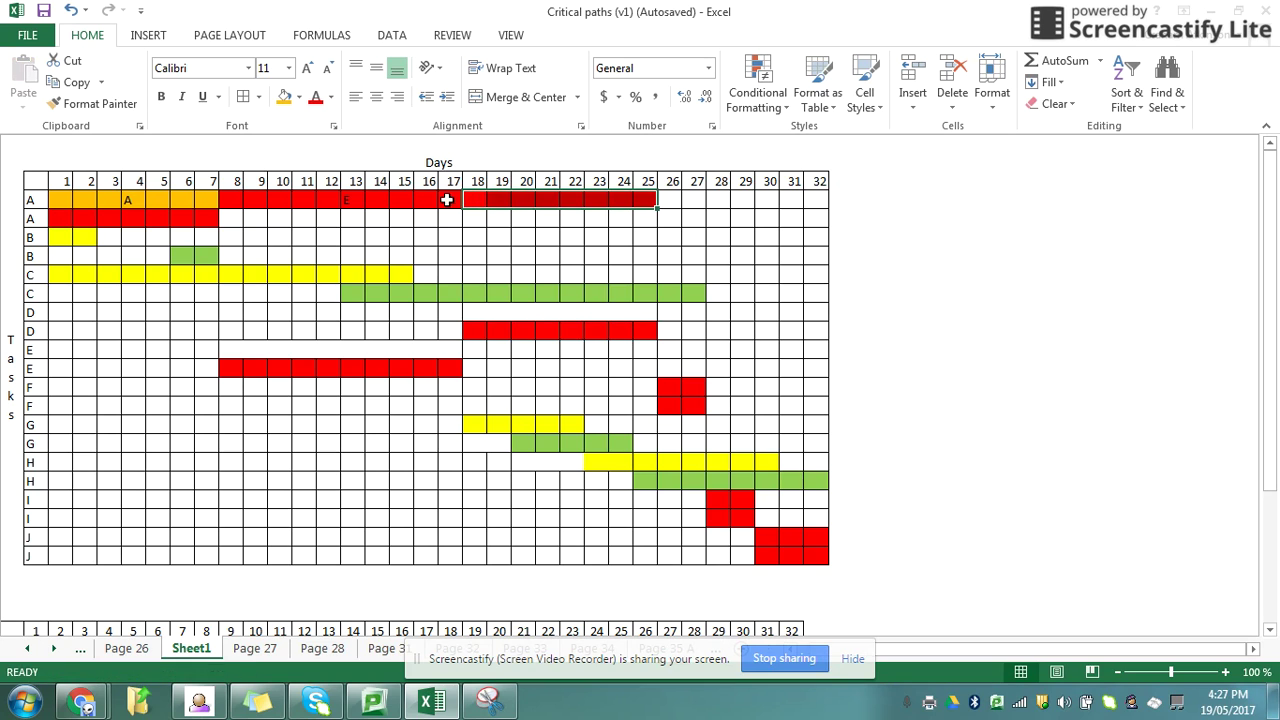
click(285, 97)
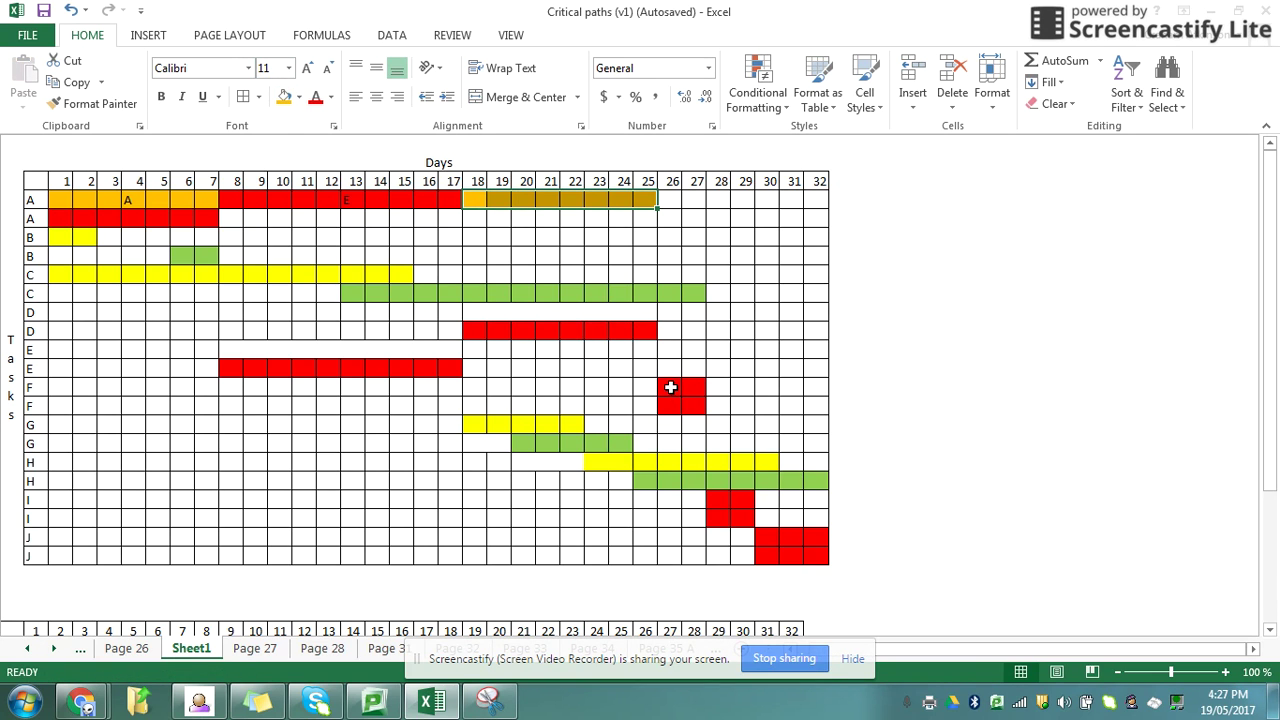
Move the F bar into row A days 26–27 and label the D block 'D'
drag(669, 386, 694, 386)
key(ctrl+x)
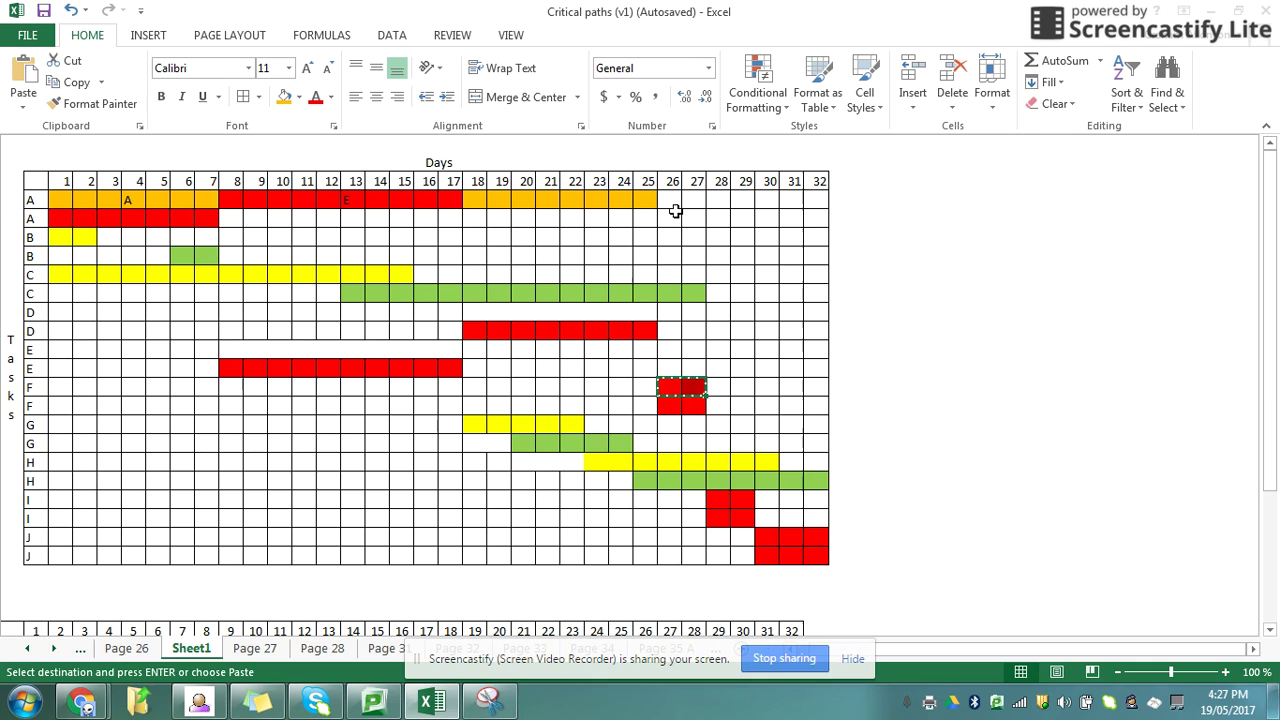
click(671, 203)
key(ctrl+v)
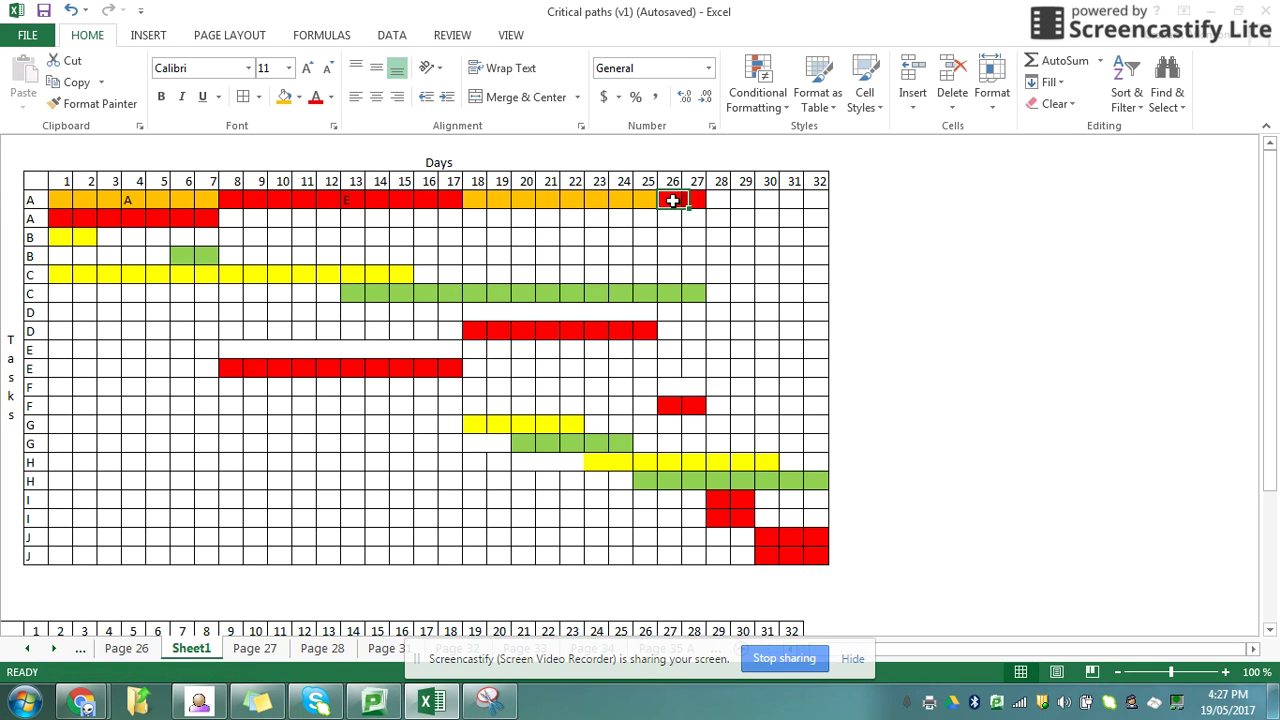
key(Left)
key(Left)
key(Left)
key(Left)
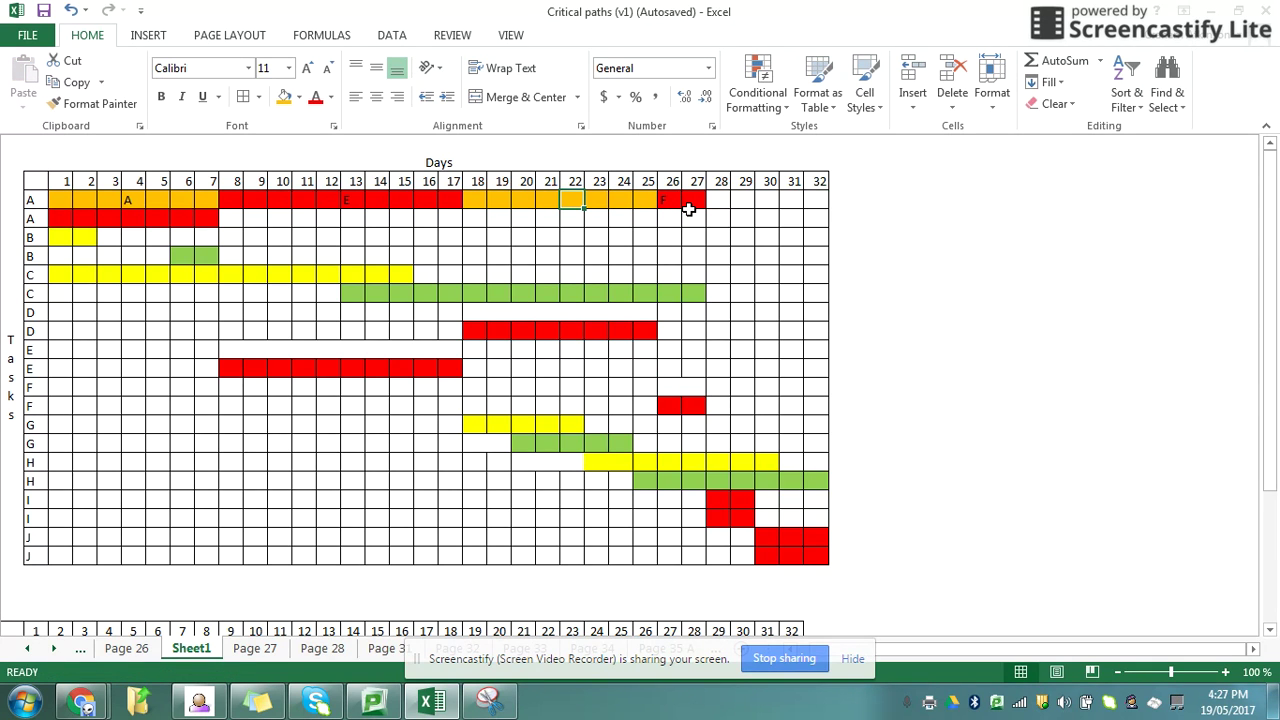
text(D)
key(Right)
key(Right)
key(Right)
key(Right)
key(Right)
Copy the I bar into row A days 28–29 and fill it orange
key(Down)
key(Down)
key(Down)
key(Down)
key(Down)
key(Down)
key(Down)
key(Down)
key(Down)
key(Down)
key(Down)
key(Down)
key(Down)
key(Down)
key(Down)
key(Down)
key(Down)
key(Down)
key(Right)
key(Right)
key(Up)
key(Up)
key(shift+Left)
key(ctrl+c)
key(Up)
key(Up)
key(Up)
key(Up)
key(Up)
key(Up)
key(Up)
key(Up)
key(Up)
key(Up)
key(Up)
key(Up)
key(Up)
key(Up)
key(Up)
key(Up)
key(Up)
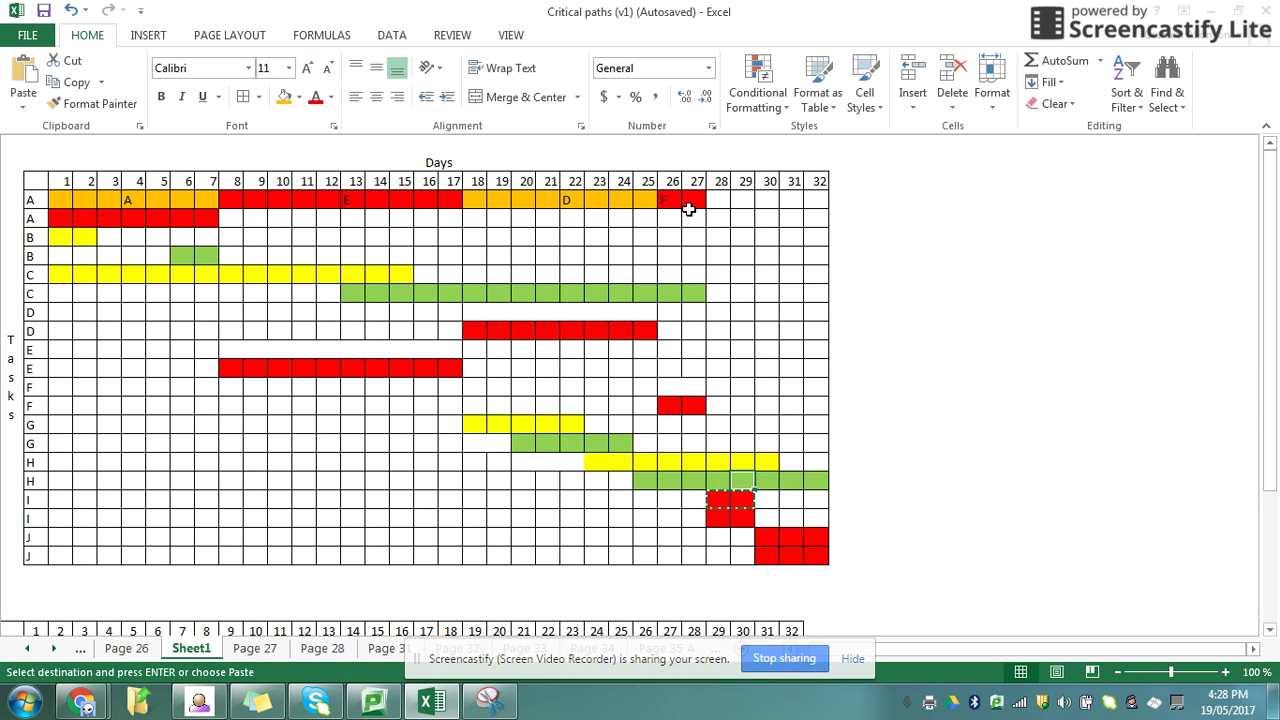
key(Left)
key(Down)
key(Return)
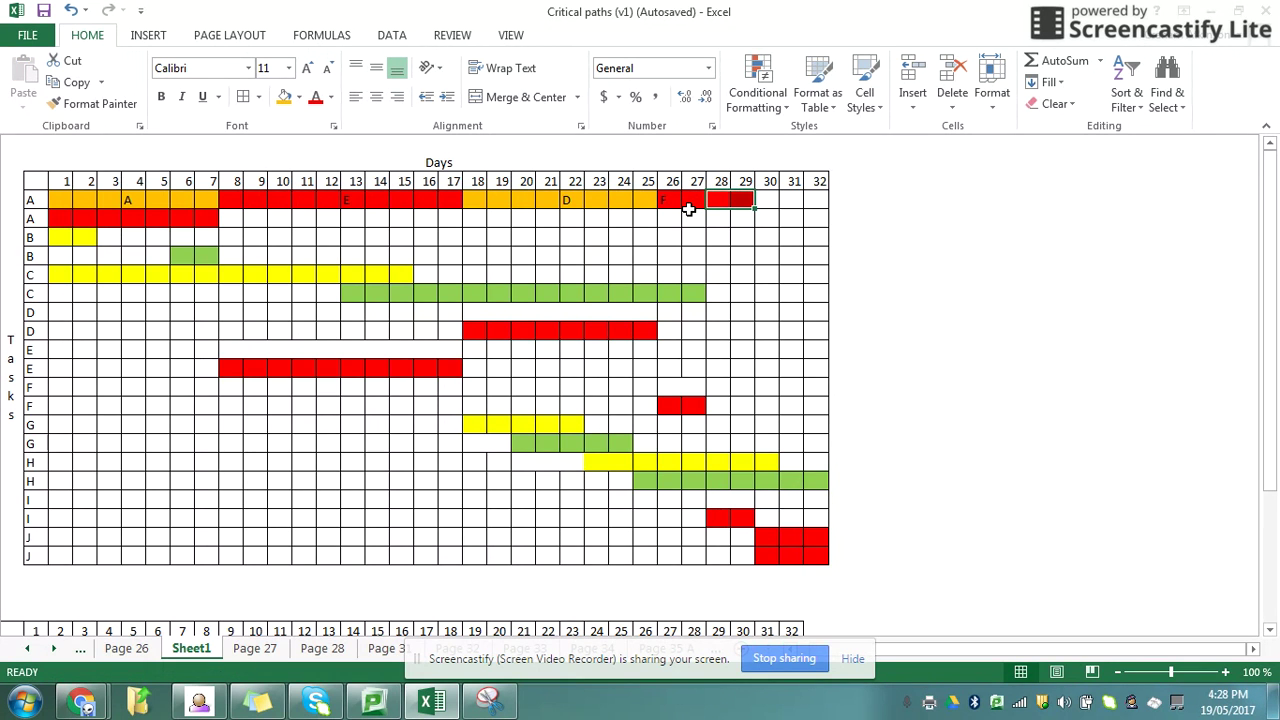
click(284, 95)
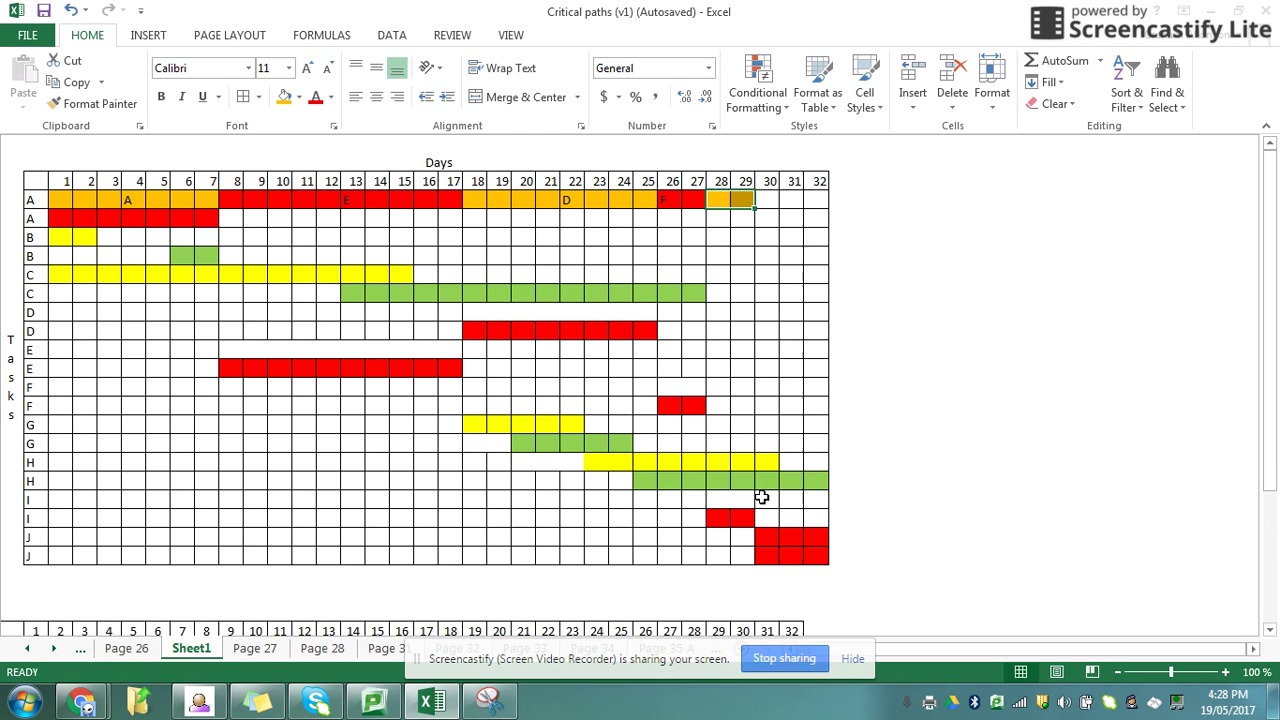
Move the J bar into row A days 30–32 and type labels 'I' and 'J'
drag(763, 539, 817, 539)
key(ctrl+x)
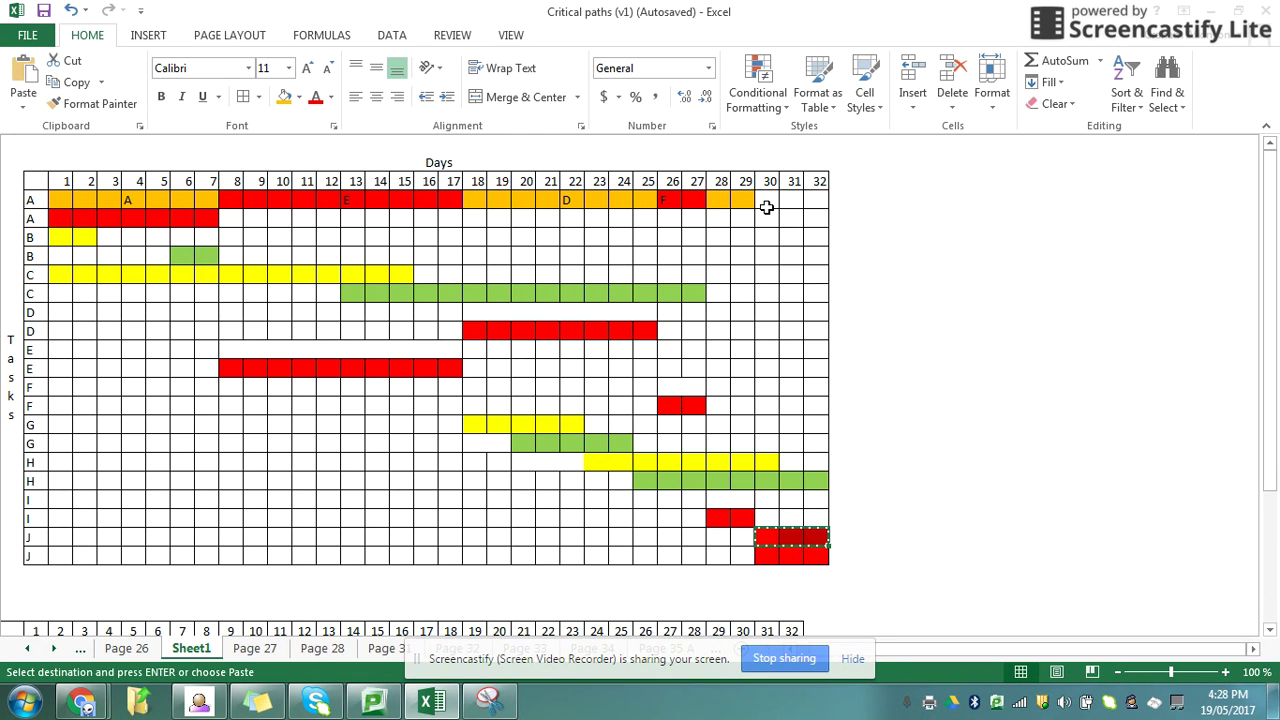
click(768, 198)
key(ctrl+v)
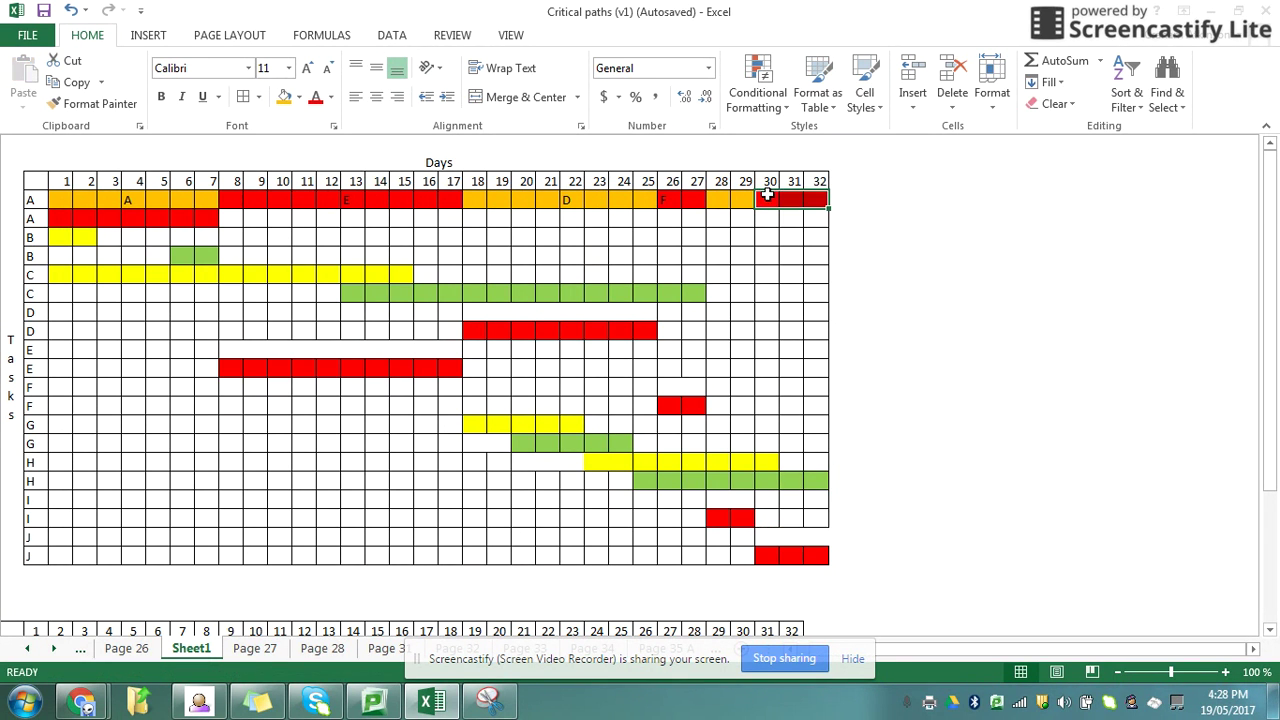
click(728, 203)
text(I)
key(Right)
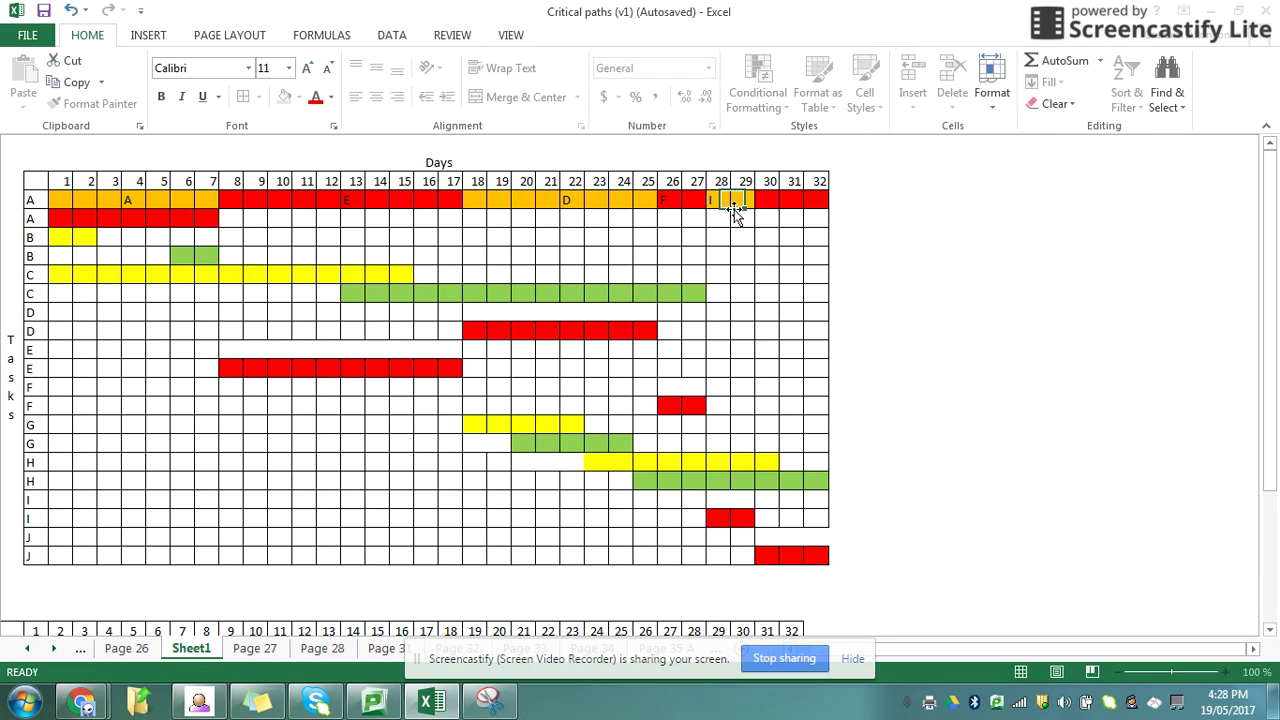
key(Right)
key(Right)
text(J)
key(Return)
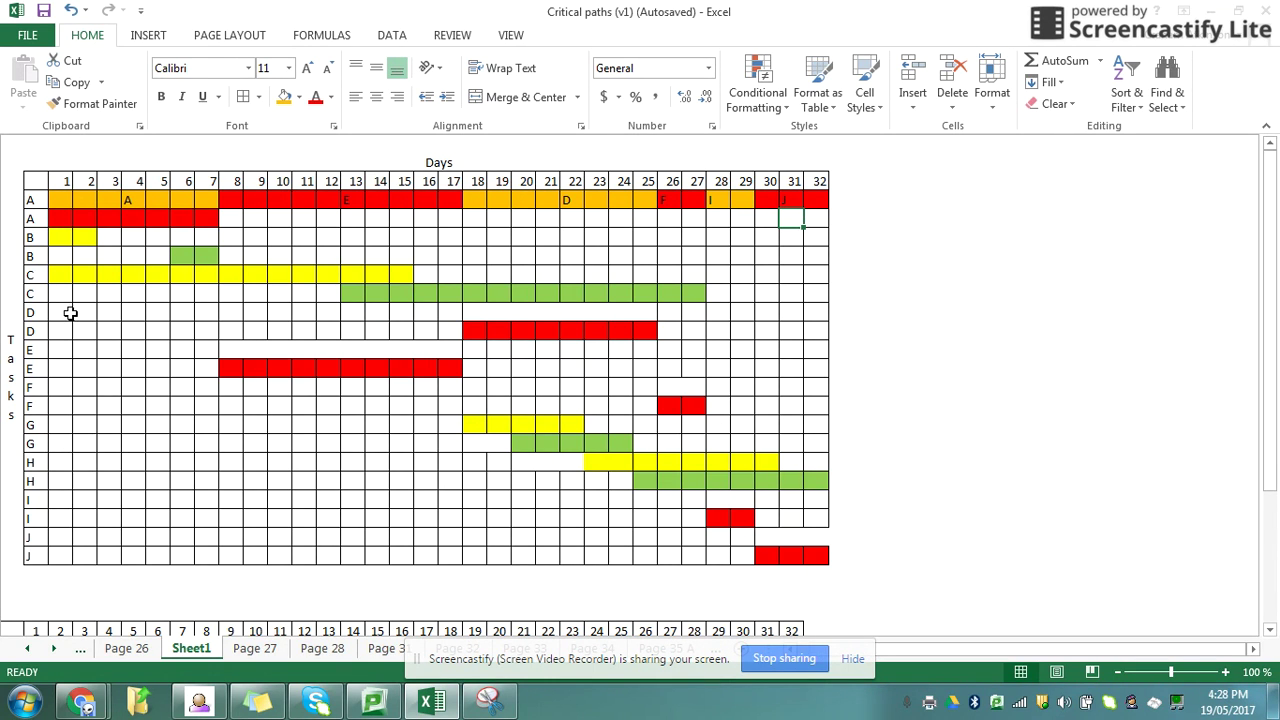
Apply No Fill to the D–F rows, second A row days 1–7, and the I–J block
drag(70, 313, 806, 406)
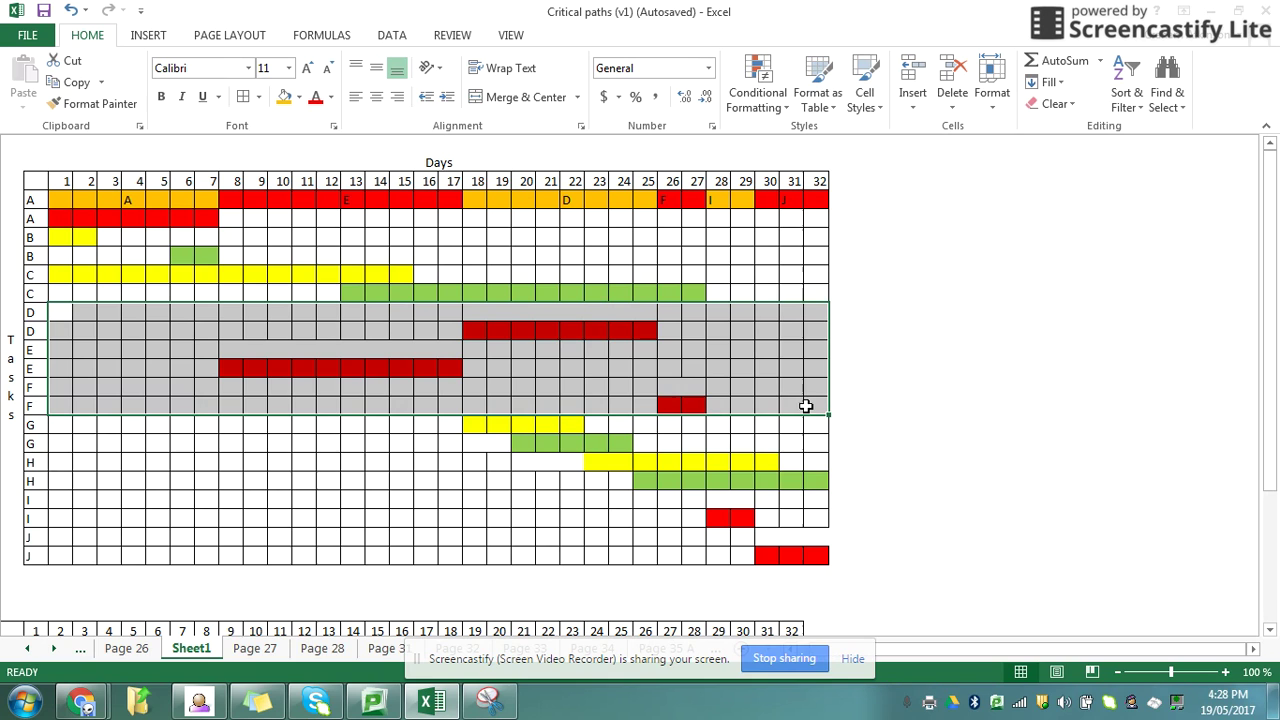
click(299, 97)
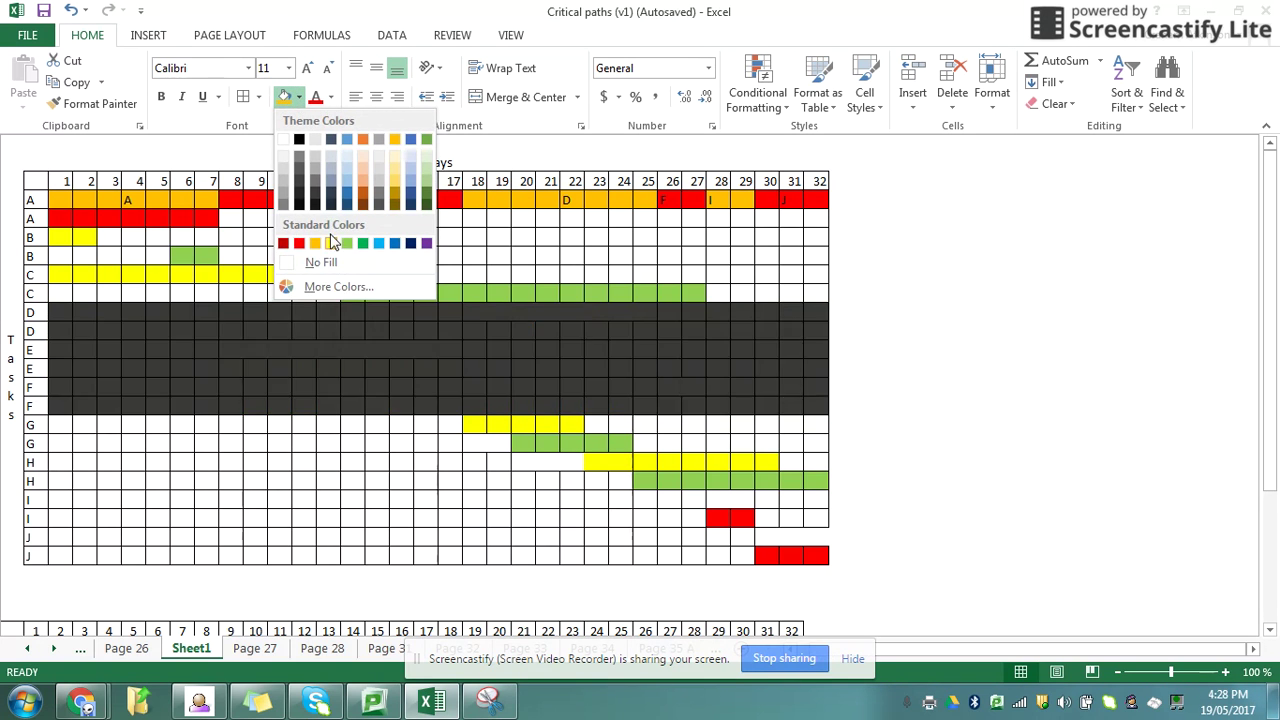
click(318, 262)
drag(64, 215, 206, 217)
click(283, 97)
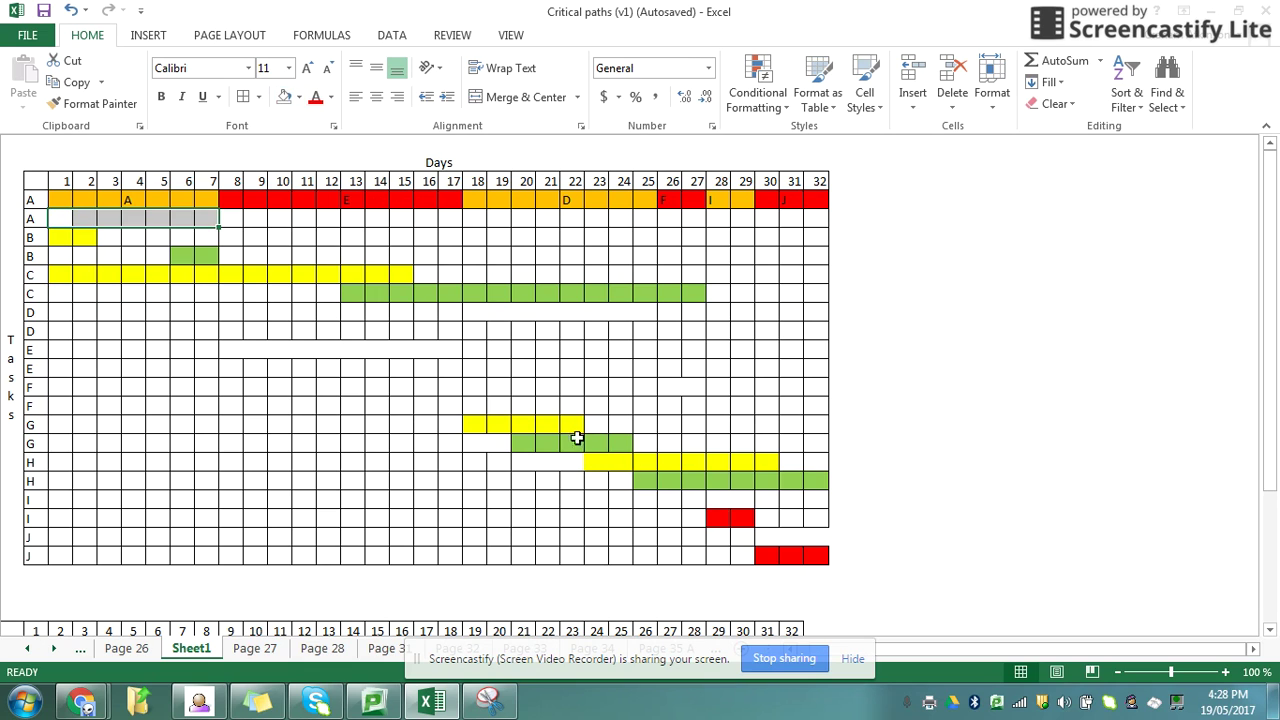
drag(716, 517, 820, 565)
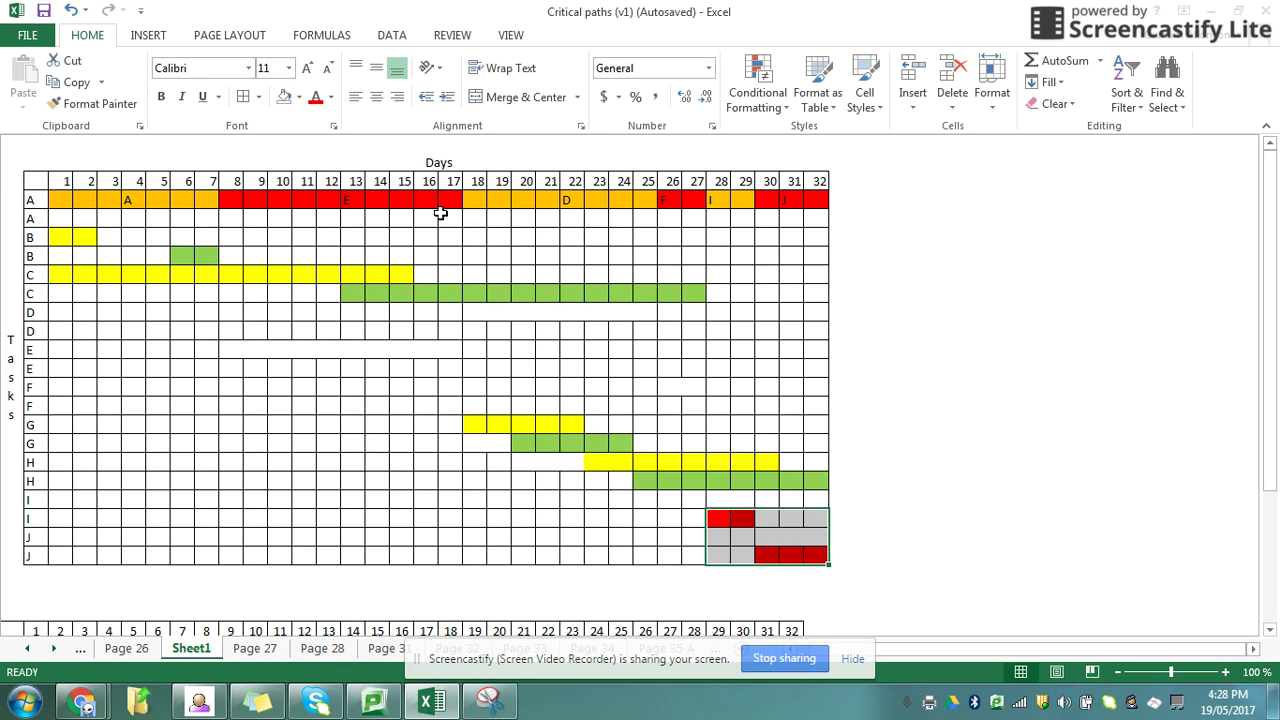
click(285, 98)
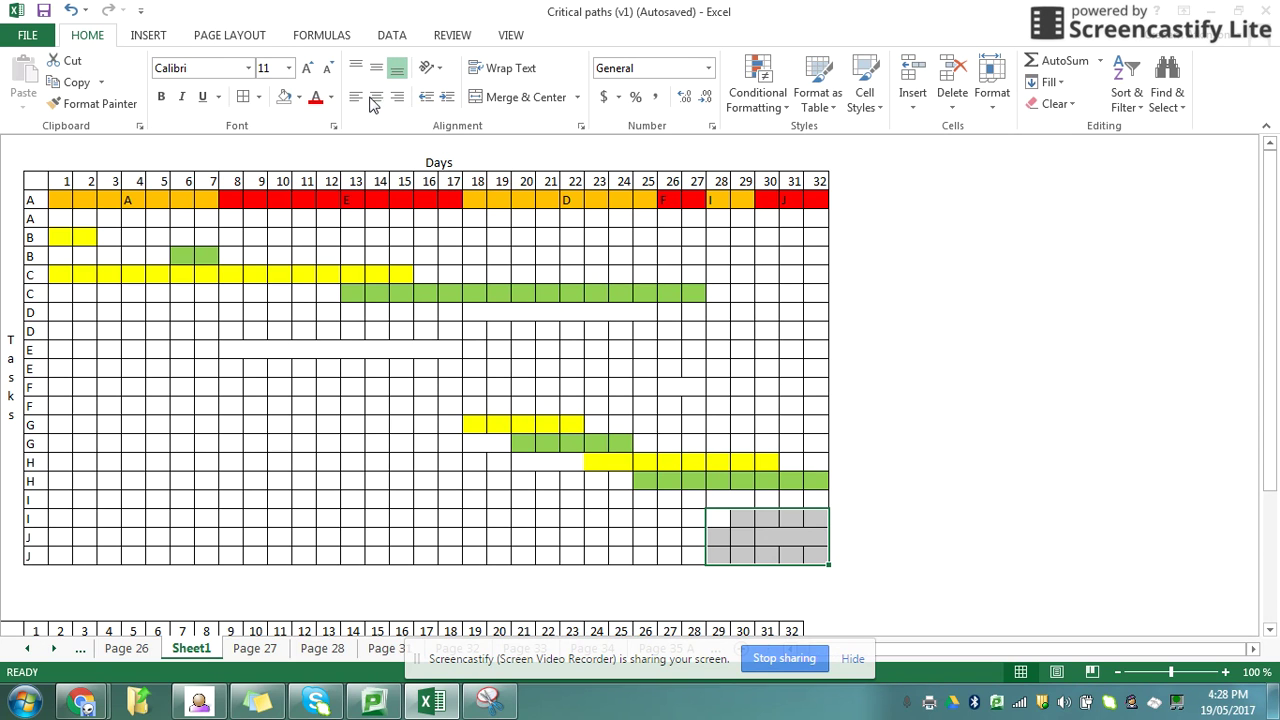
Show row and column headings, select rows 5, 10–15 and 19, and shorten them
click(510, 35)
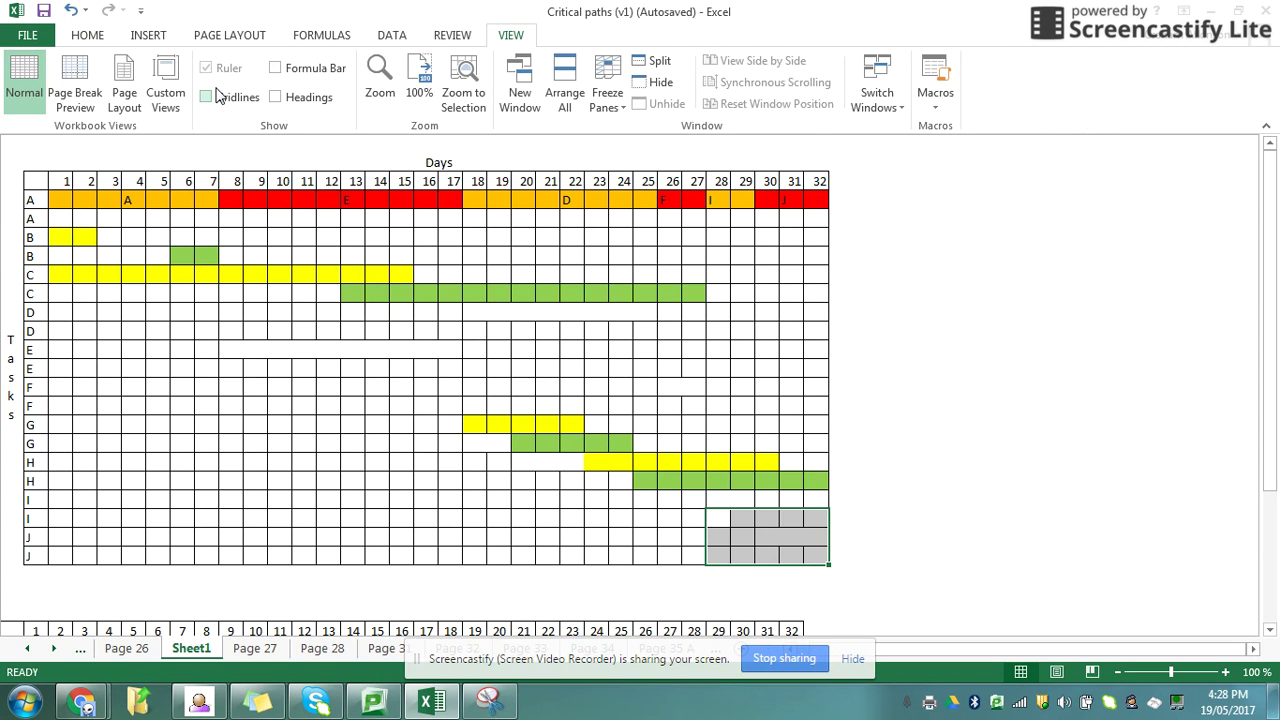
click(275, 97)
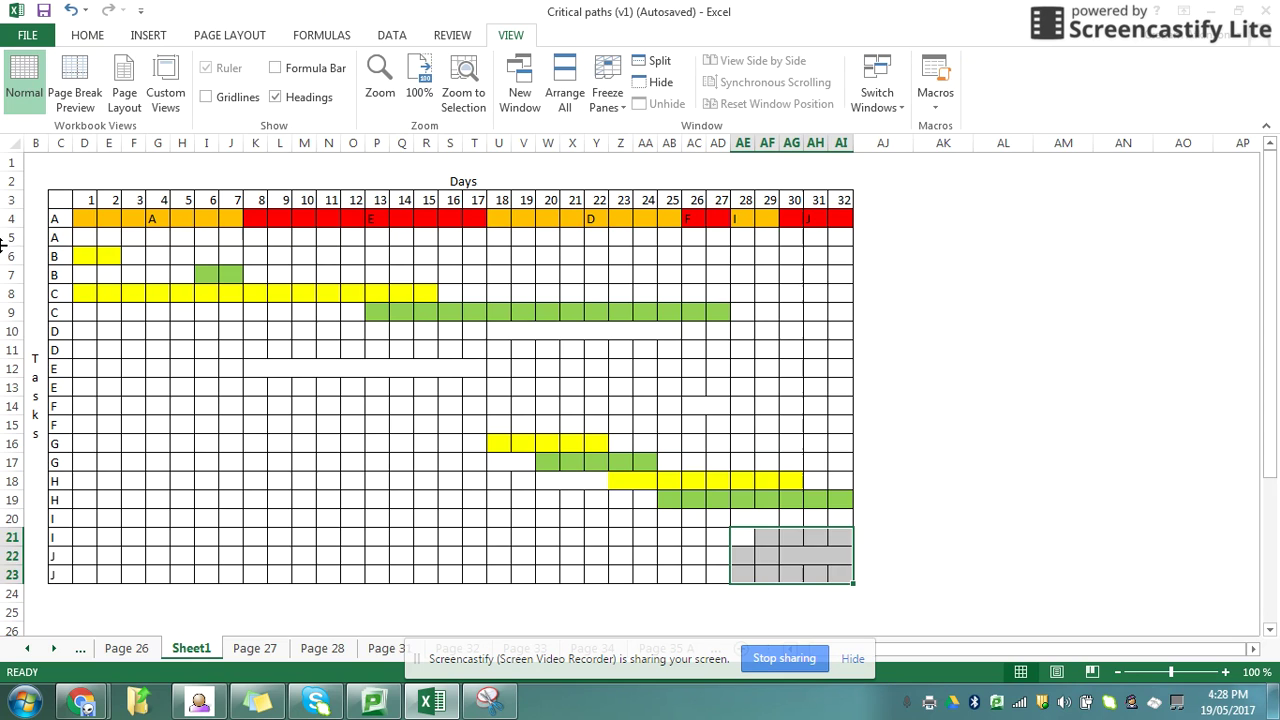
click(12, 237)
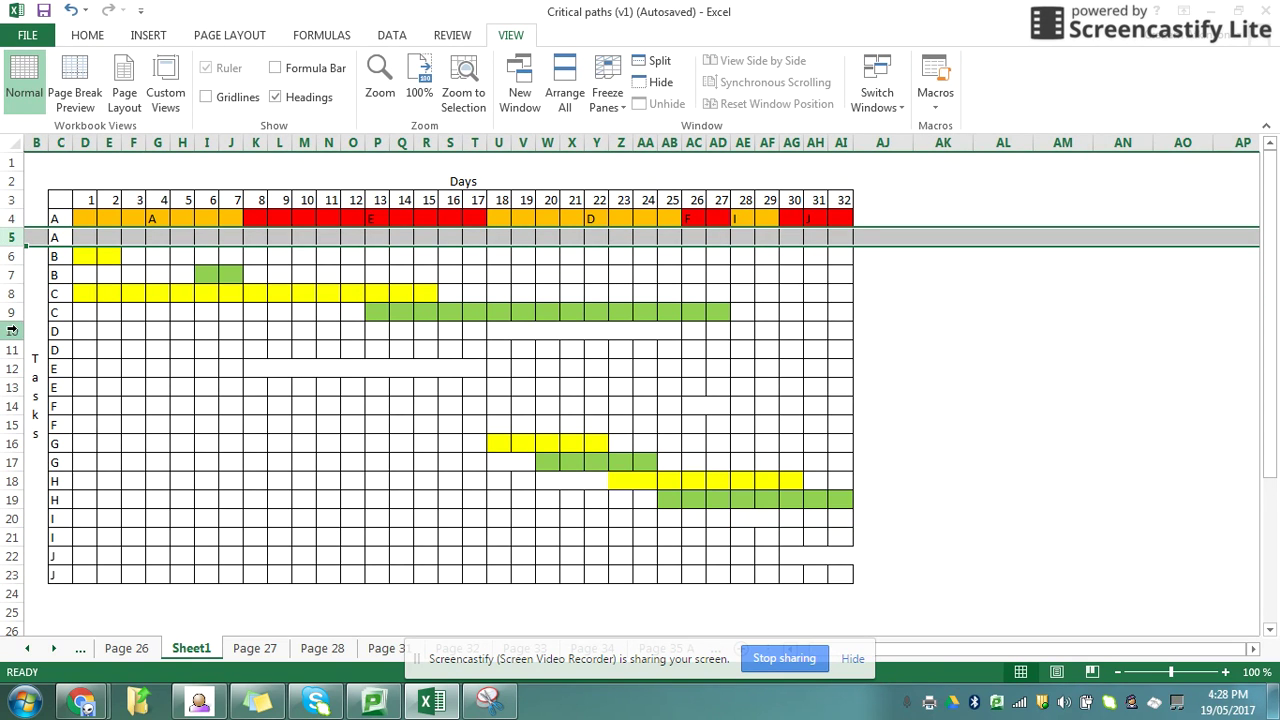
drag(12, 330, 18, 420)
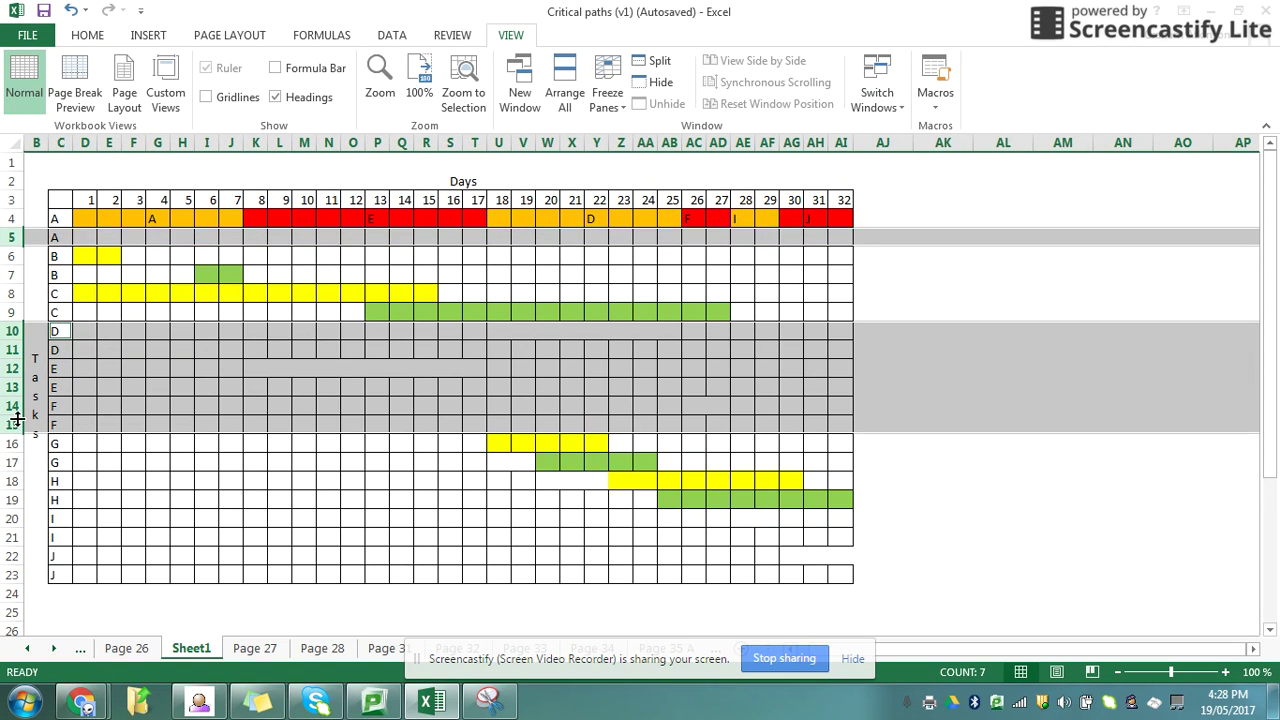
ctrl+click(12, 500)
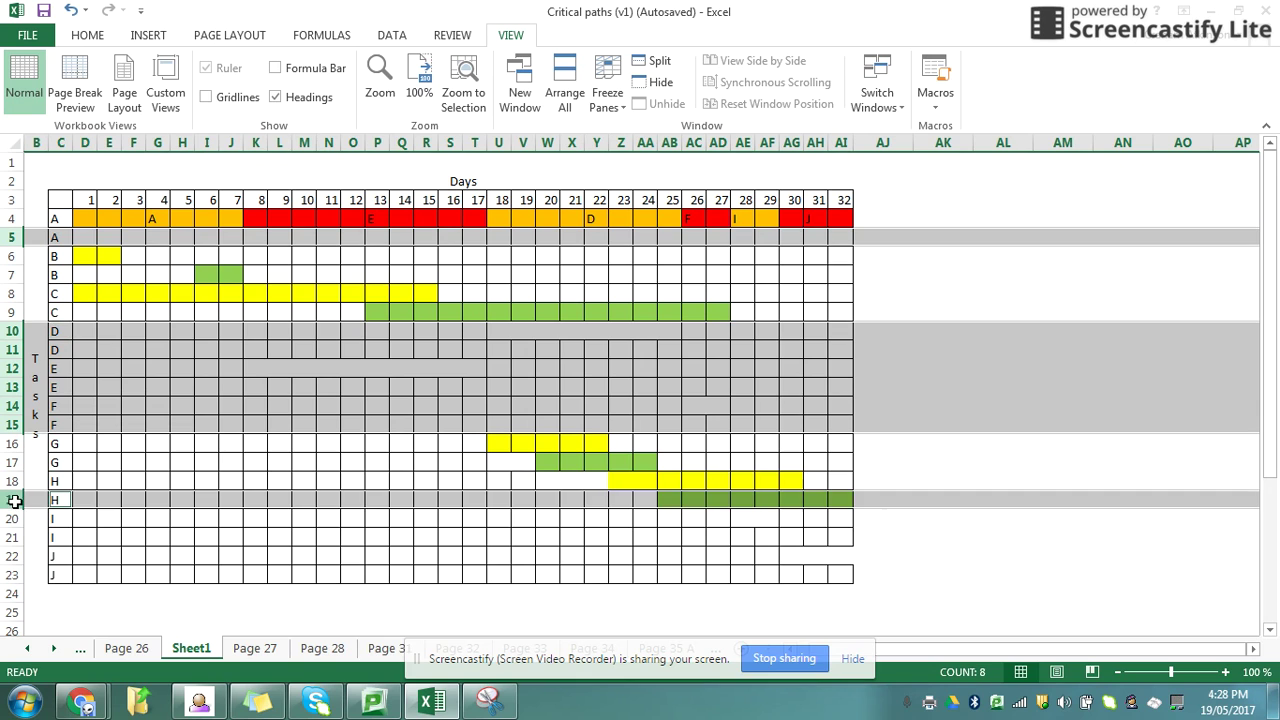
drag(12, 508, 12, 505)
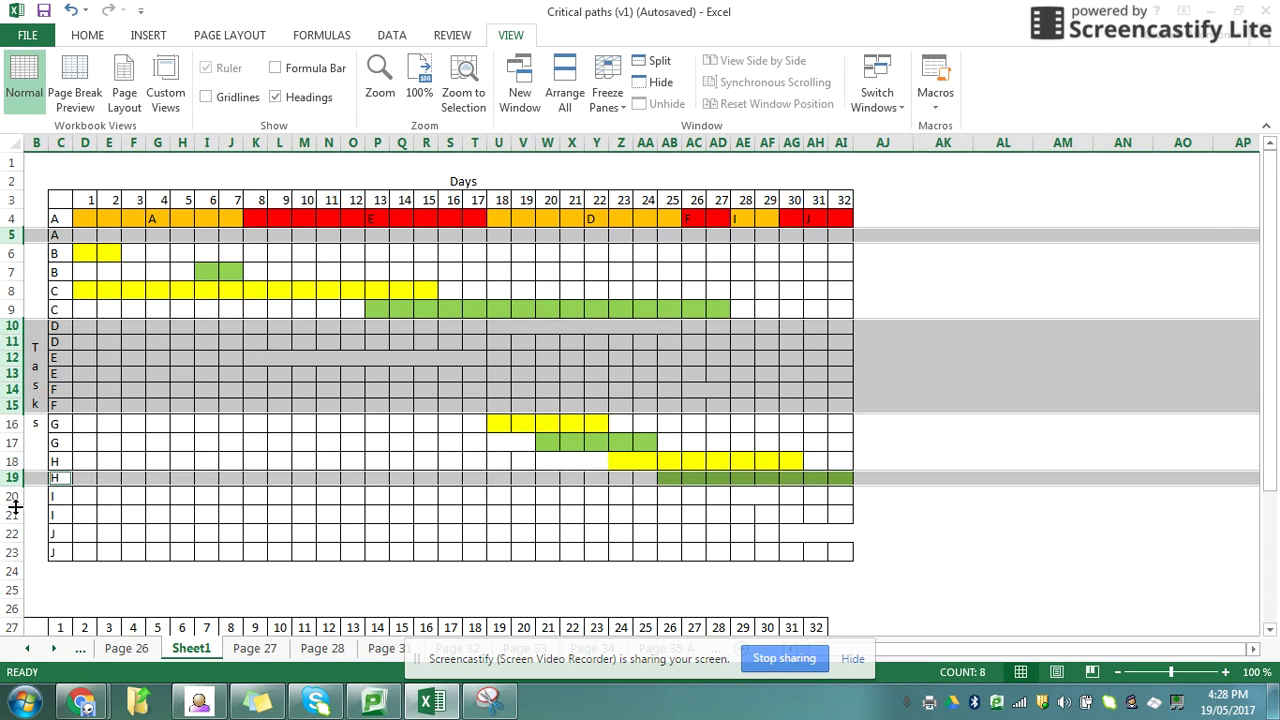
Reselect the empty rows 5, 10–15 and 20–23 and delete them
click(8, 235)
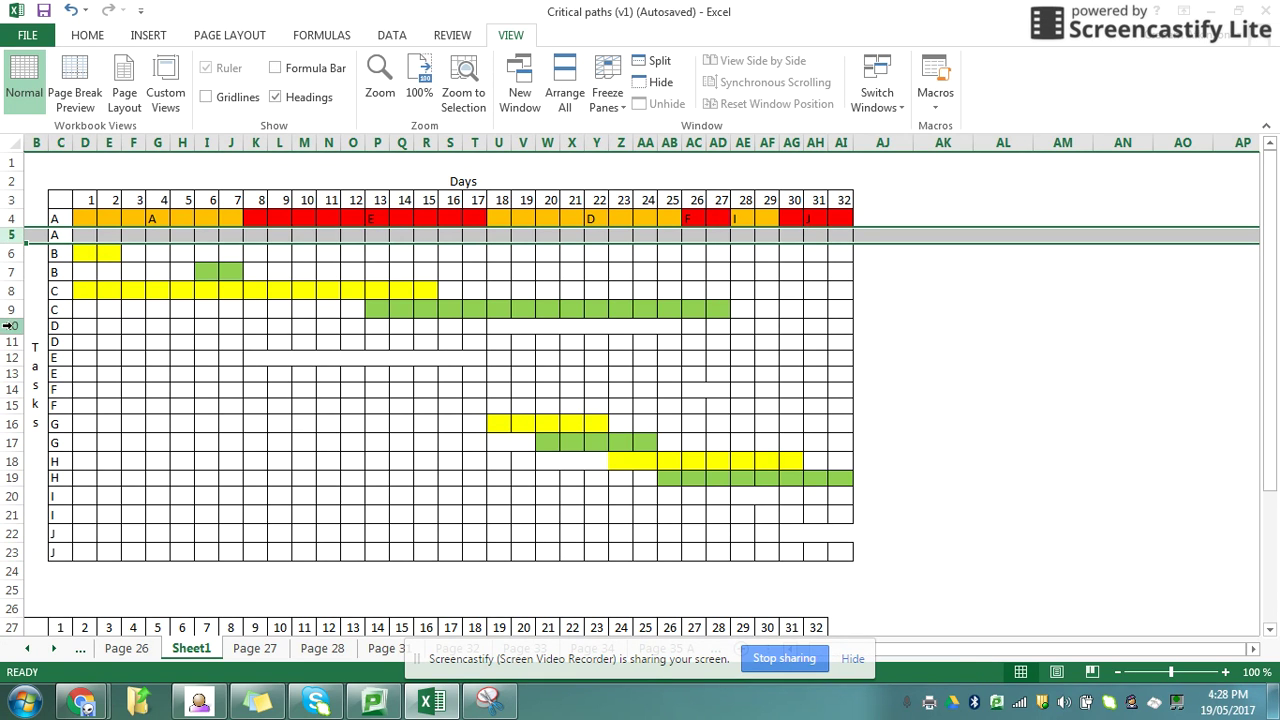
drag(12, 326, 17, 406)
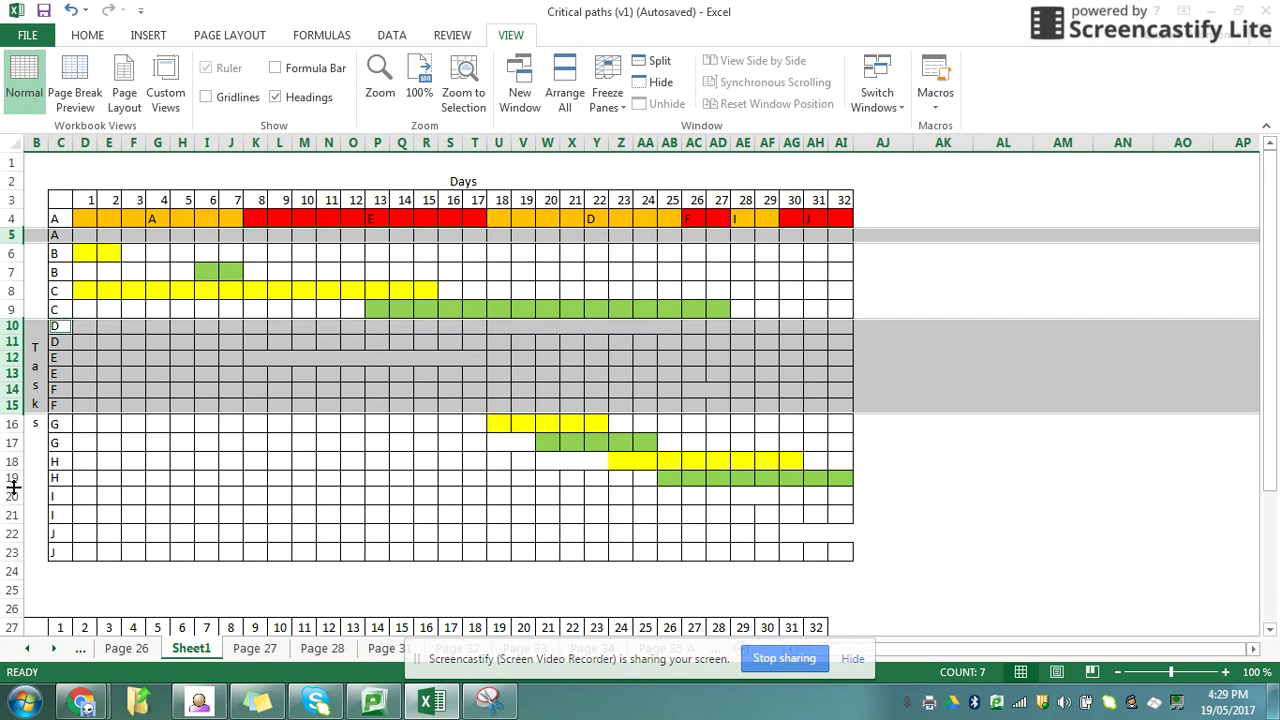
drag(11, 495, 14, 552)
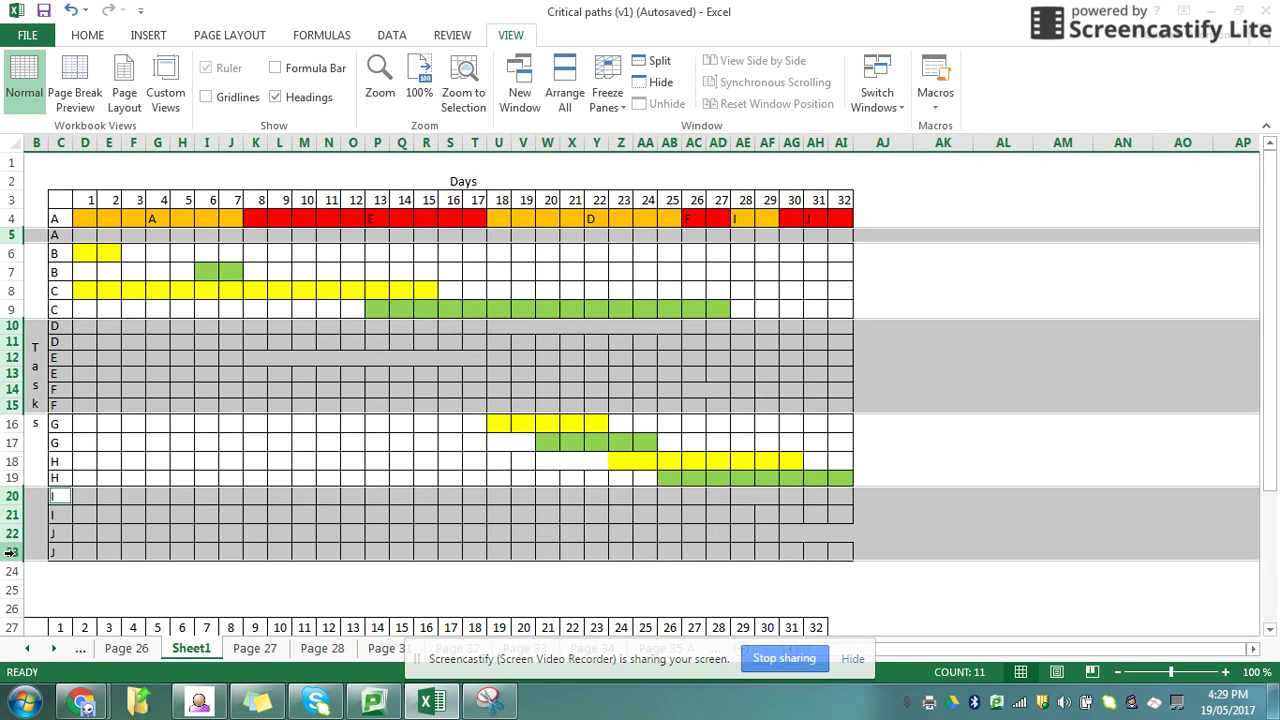
right_click(14, 552)
click(61, 426)
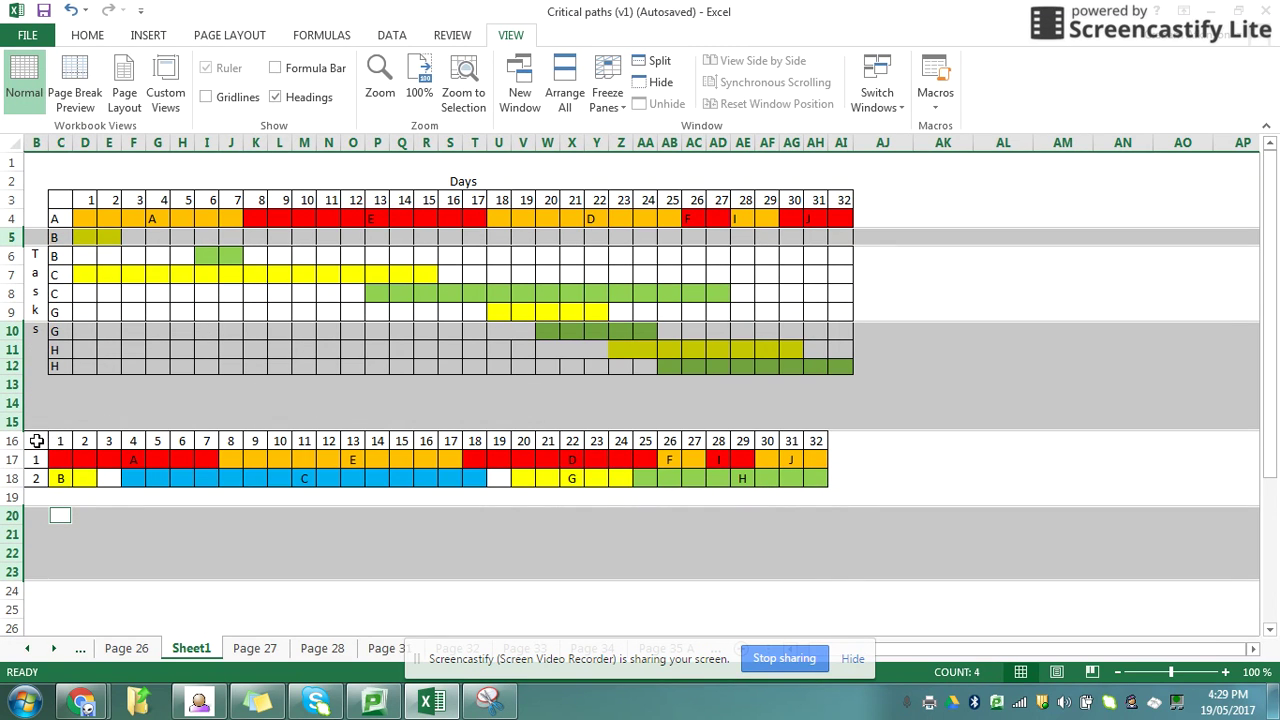
drag(38, 441, 815, 478)
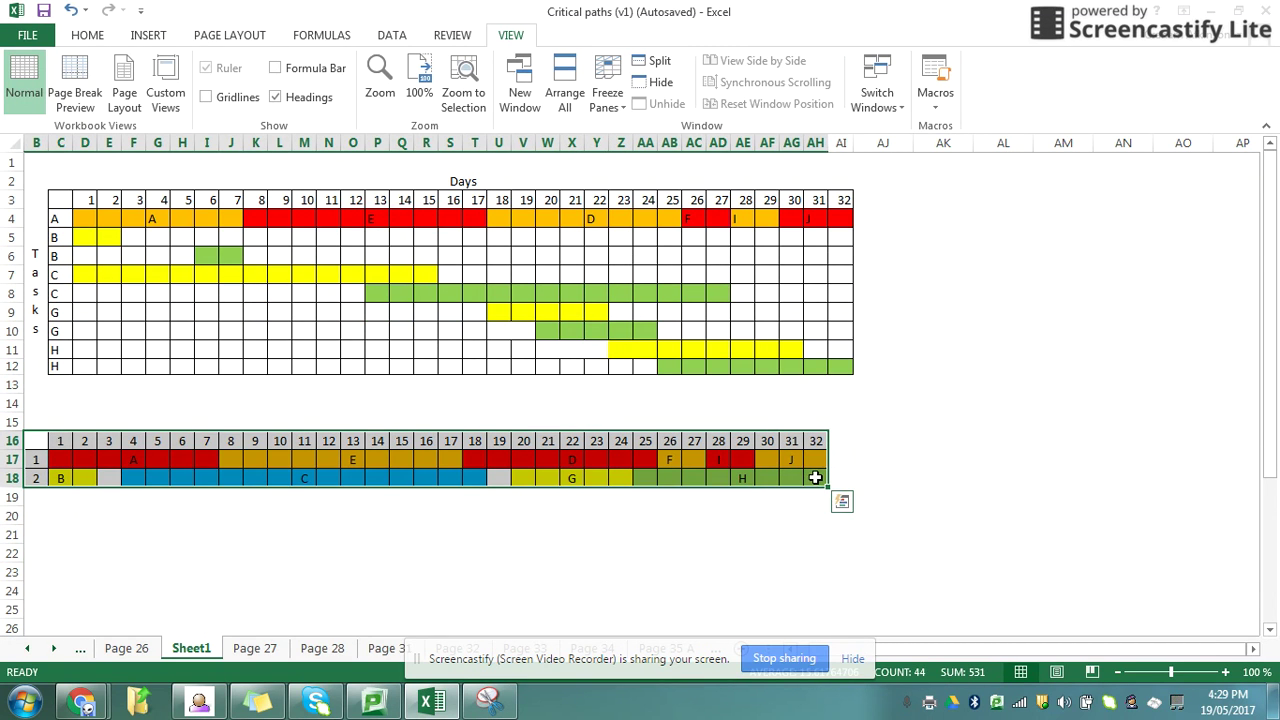
click(928, 387)
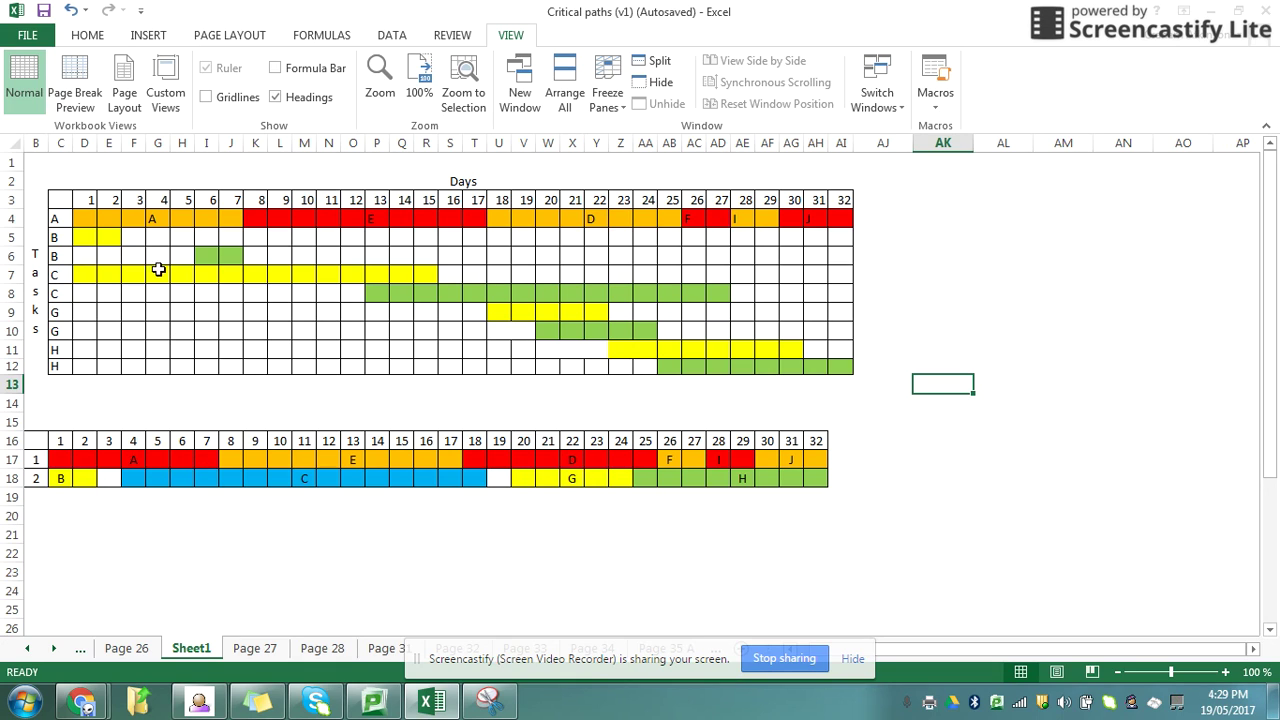
click(158, 235)
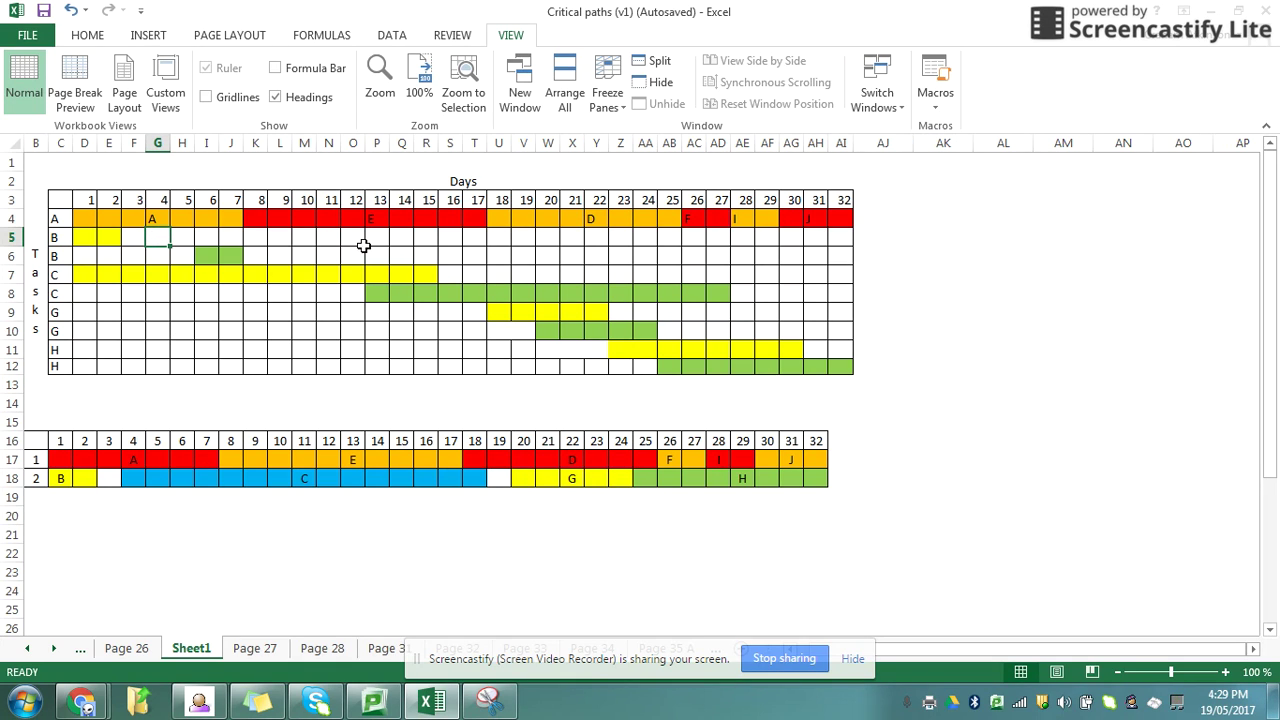